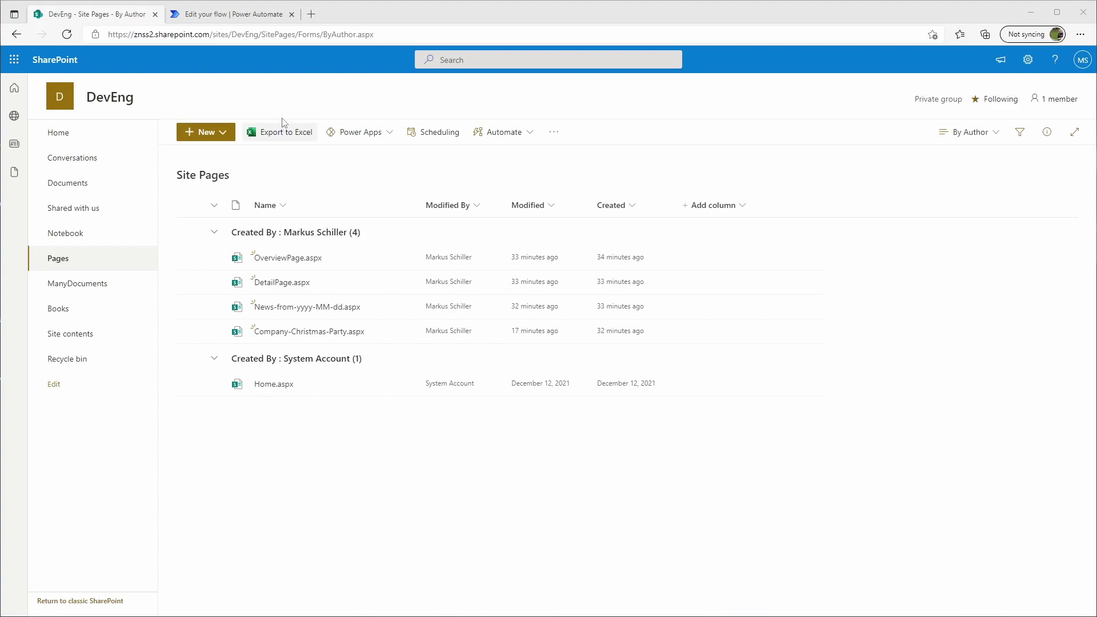
Switch from the SharePoint Site Pages library to the 'Get all SitePages' flow editor.
{"action": "left_click", "coordinate": [211, 17]}
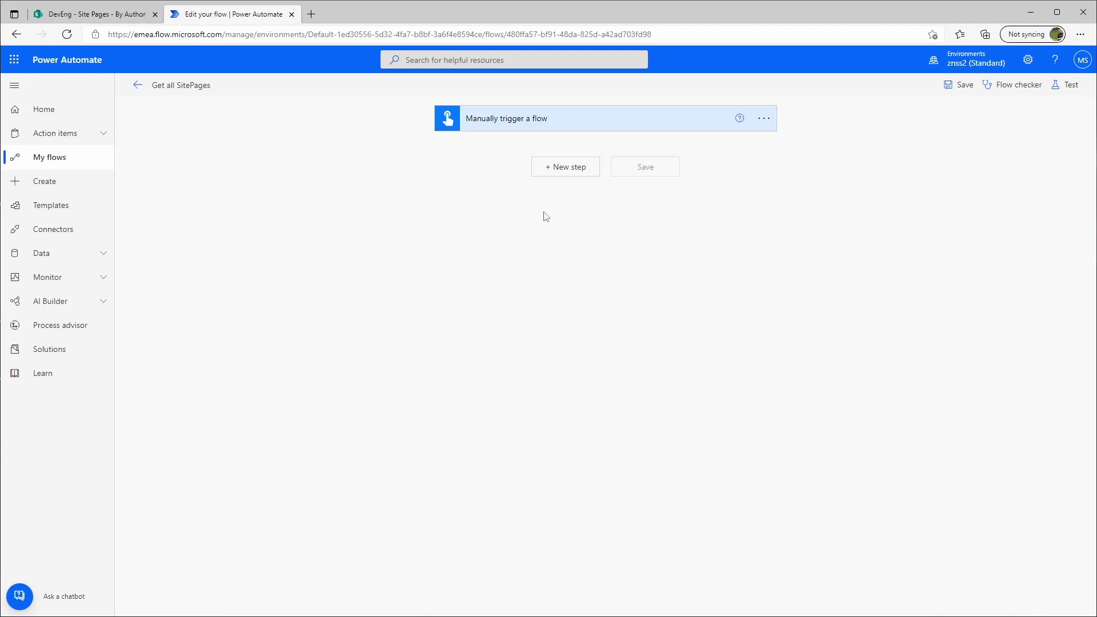
Add a SharePoint Get items action after the manual trigger.
{"action": "left_click", "coordinate": [567, 168]}
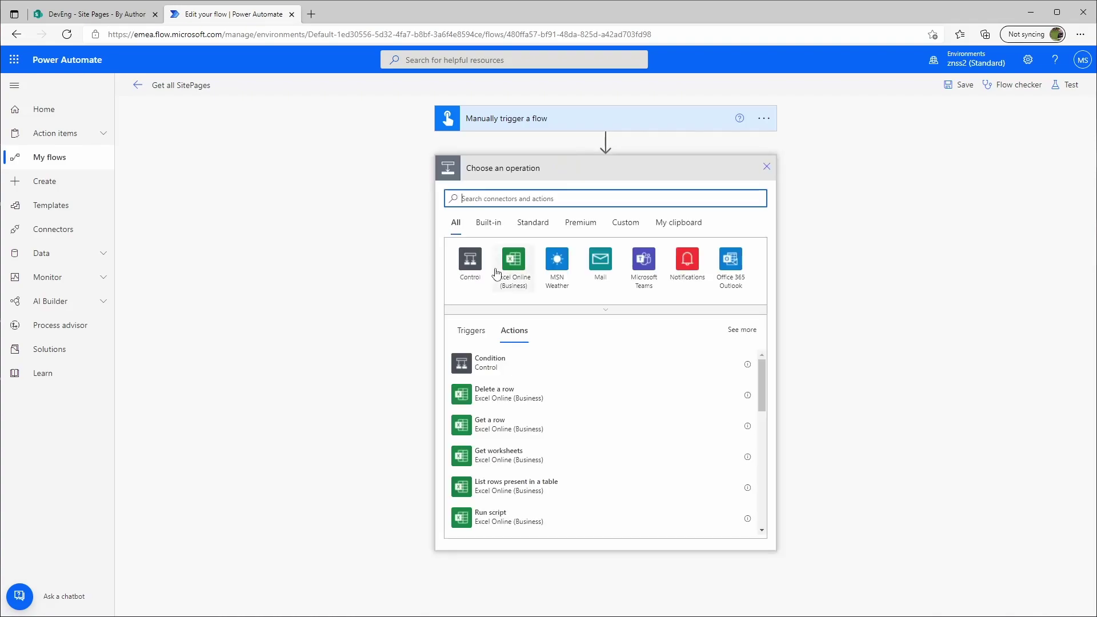
{"action": "left_click", "coordinate": [538, 227]}
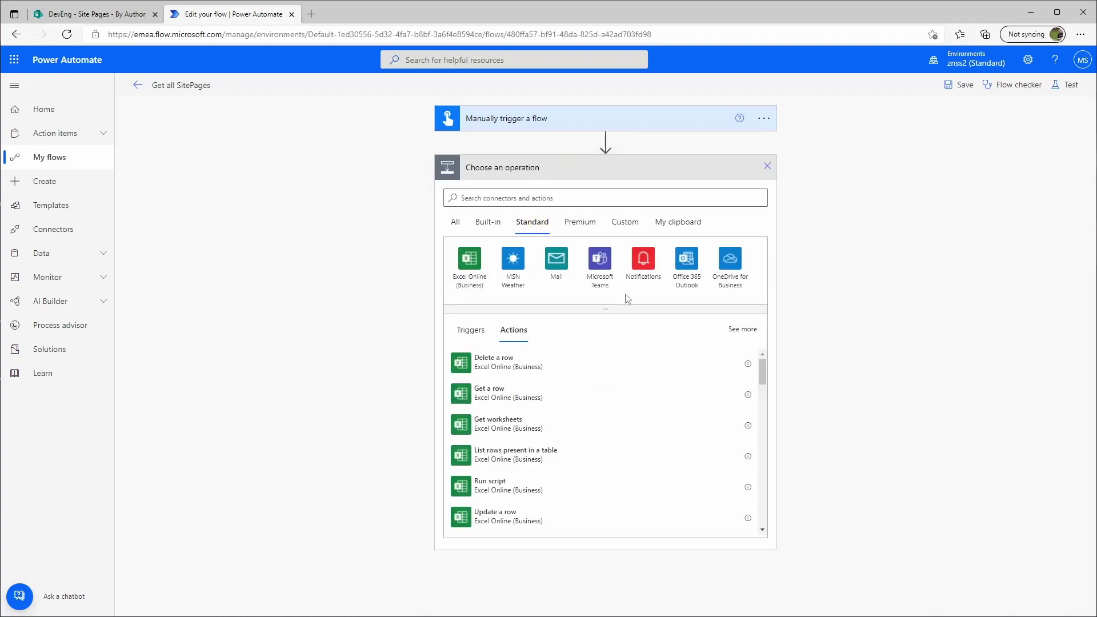
{"action": "left_click", "coordinate": [610, 309]}
{"action": "left_click", "coordinate": [508, 317]}
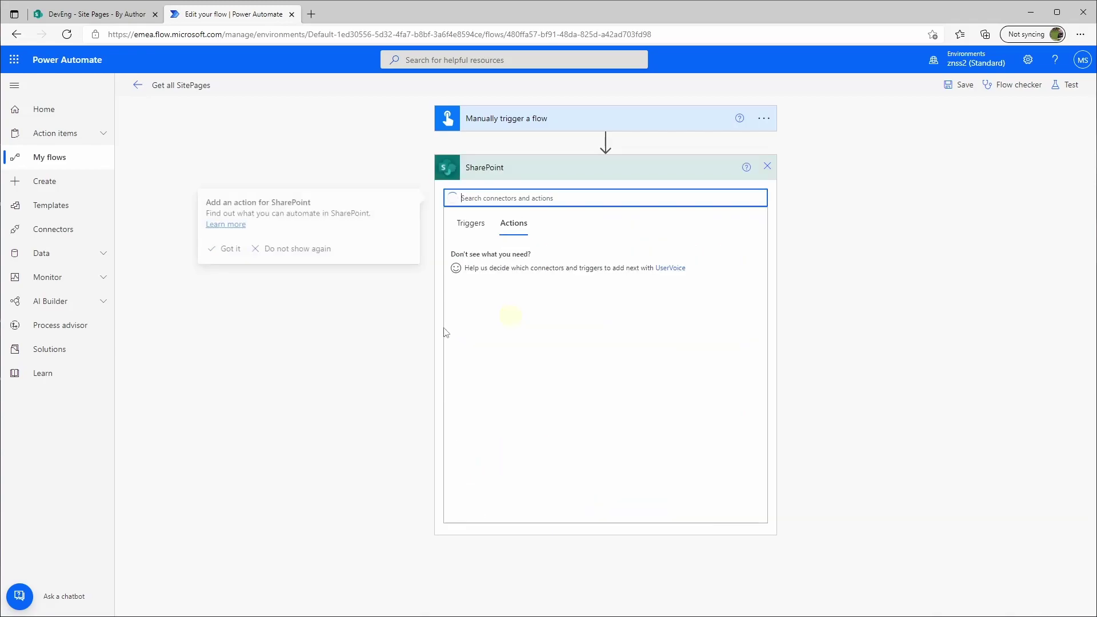
{"action": "scroll", "coordinate": [617, 320], "scroll_direction": "down", "scroll_amount": 3}
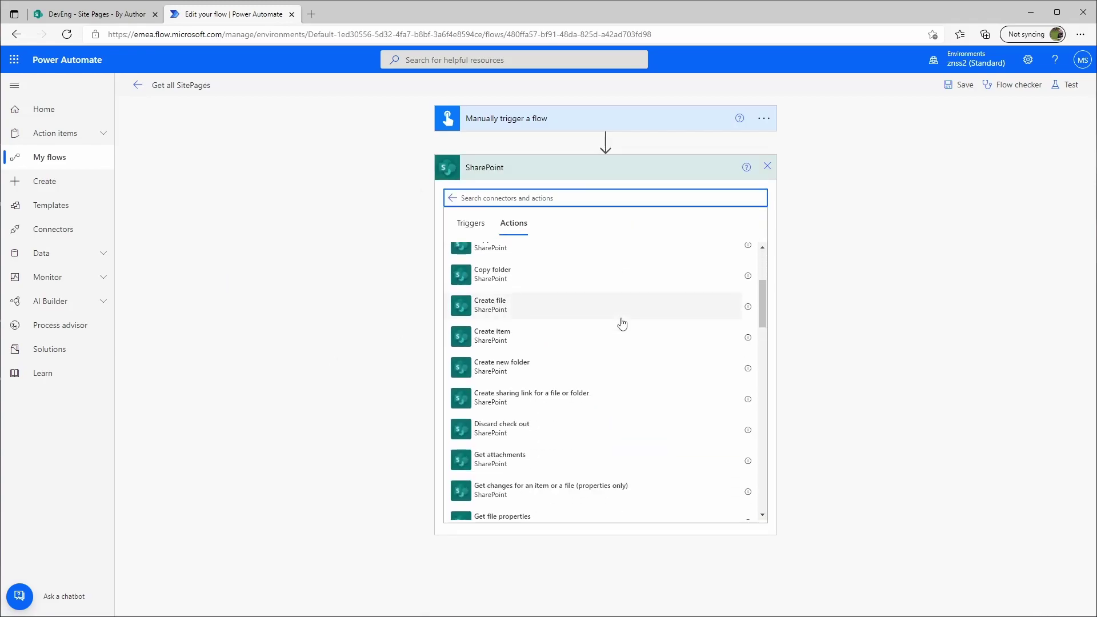
{"action": "type", "text": "get"}
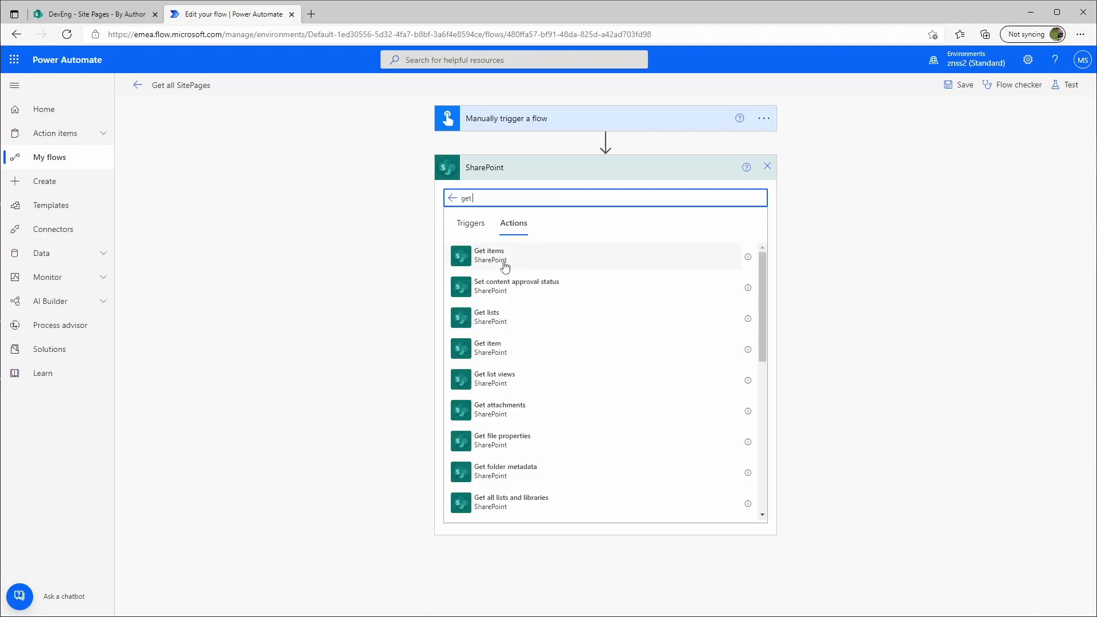
{"action": "left_click", "coordinate": [504, 265]}
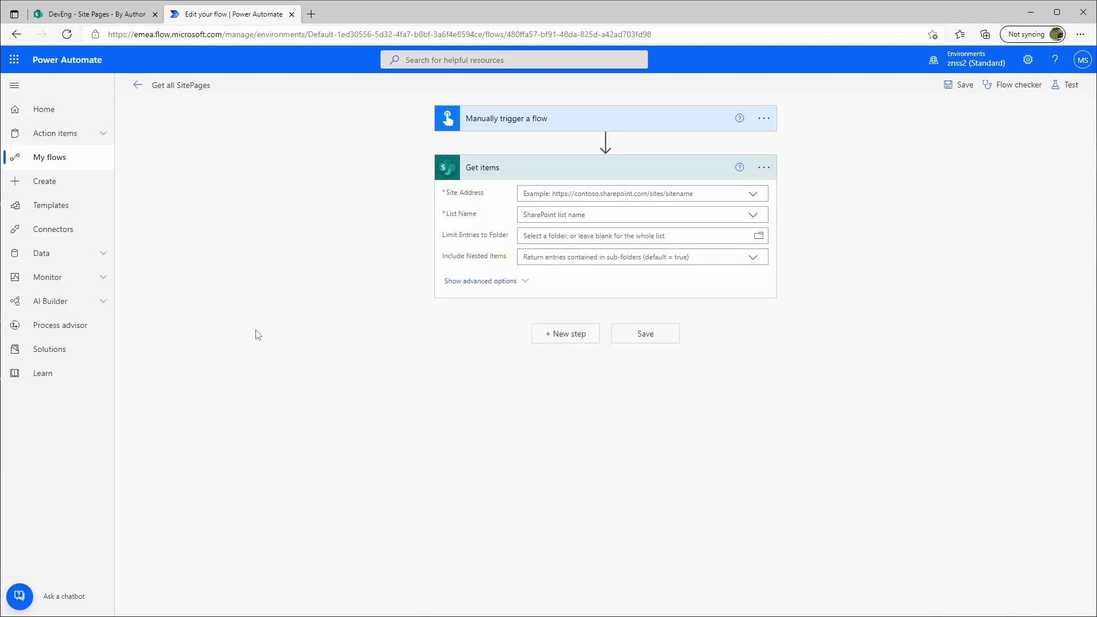
Set the Get items Site Address to DevEng and check the site's available lists.
{"action": "left_click", "coordinate": [761, 196]}
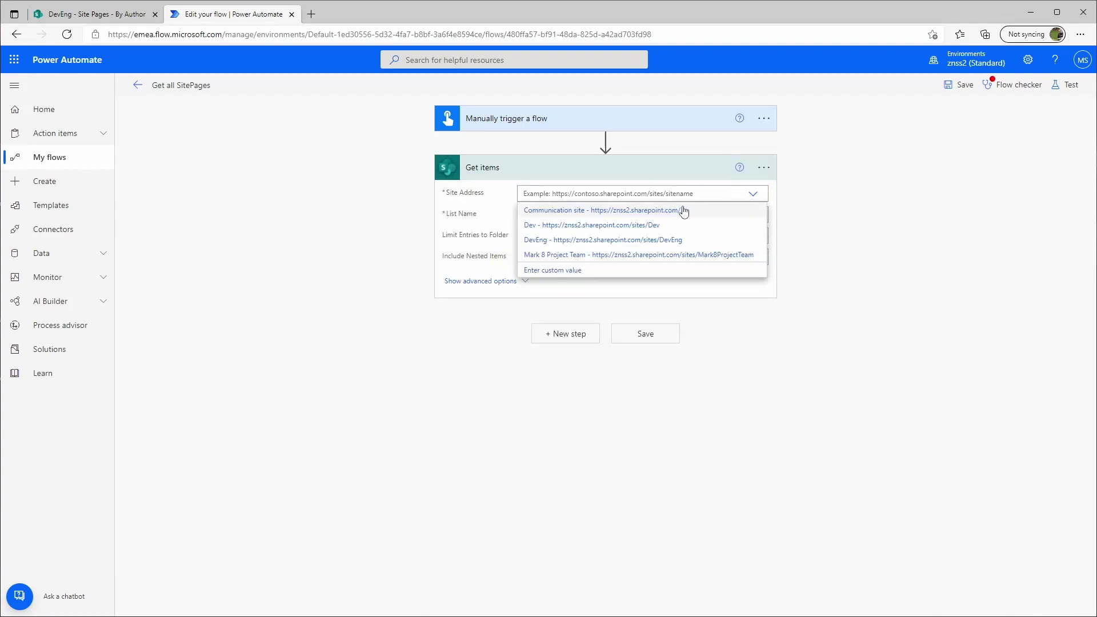
{"action": "left_click", "coordinate": [661, 241]}
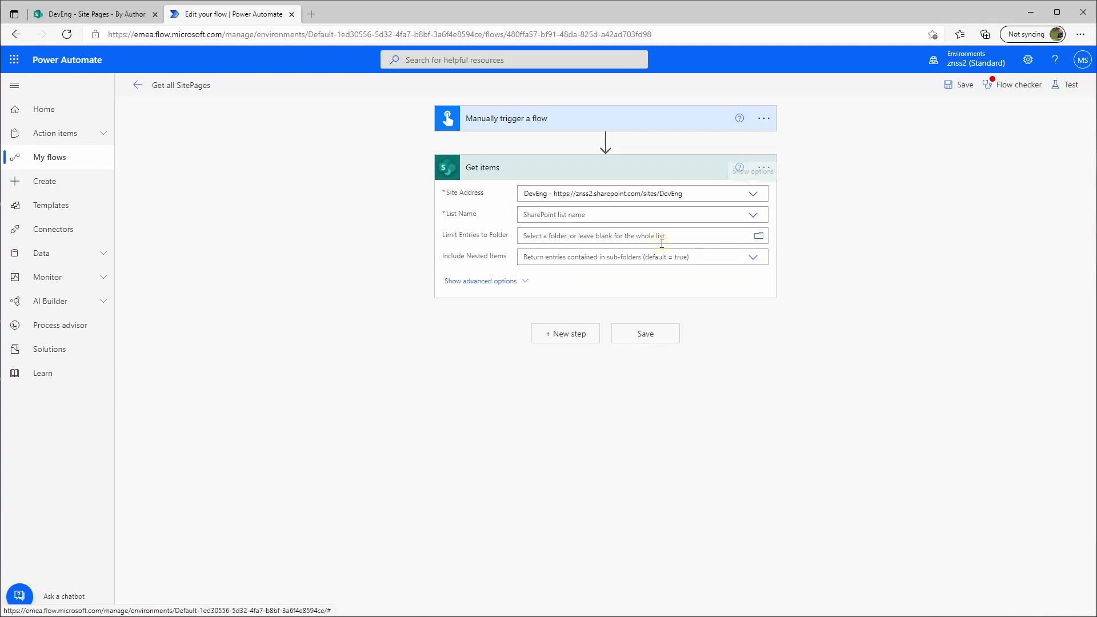
{"action": "left_click", "coordinate": [755, 215]}
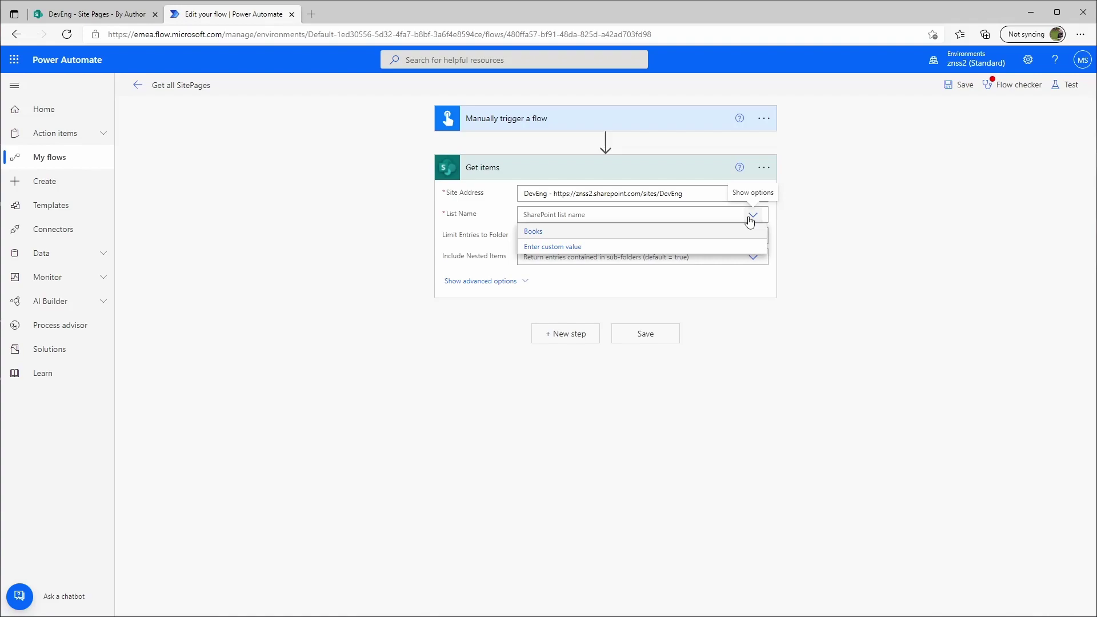
Delete the Get items step from the flow.
{"action": "left_click", "coordinate": [764, 168]}
{"action": "left_click", "coordinate": [805, 314]}
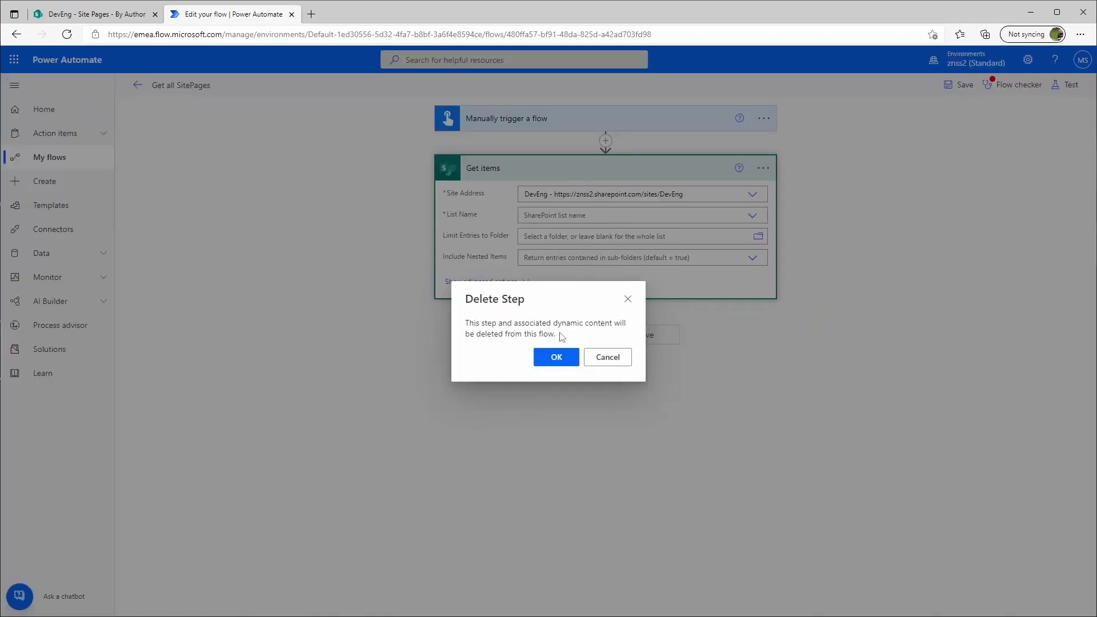
{"action": "left_click", "coordinate": [553, 360]}
Add a trial Get files (properties only) step on DevEng, inspect its libraries, then delete it.
{"action": "left_click", "coordinate": [557, 169]}
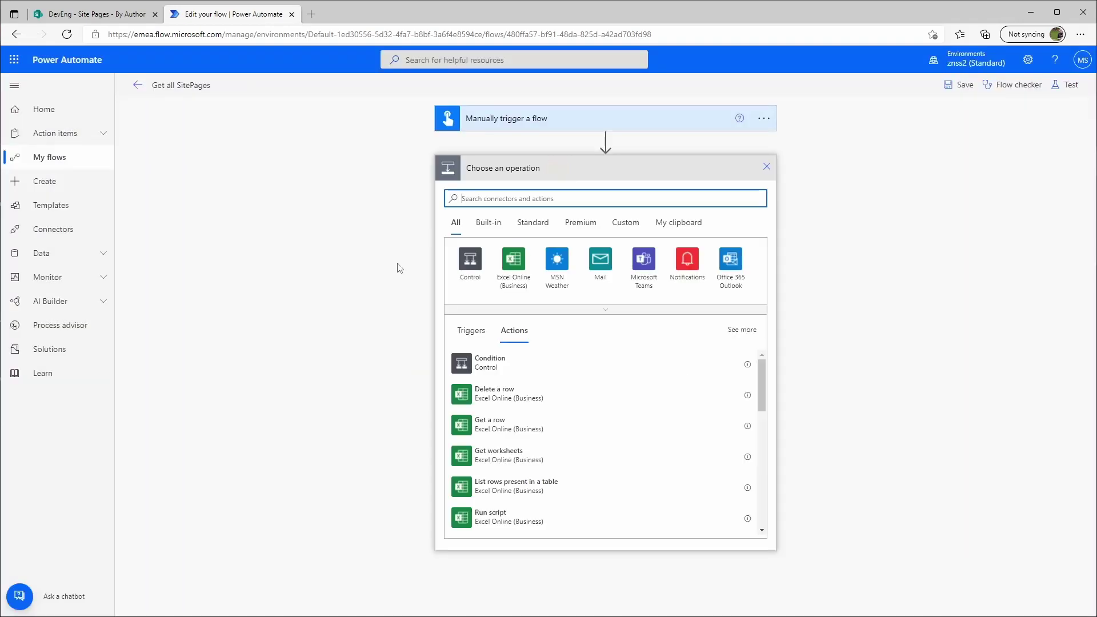
{"action": "type", "text": "files"}
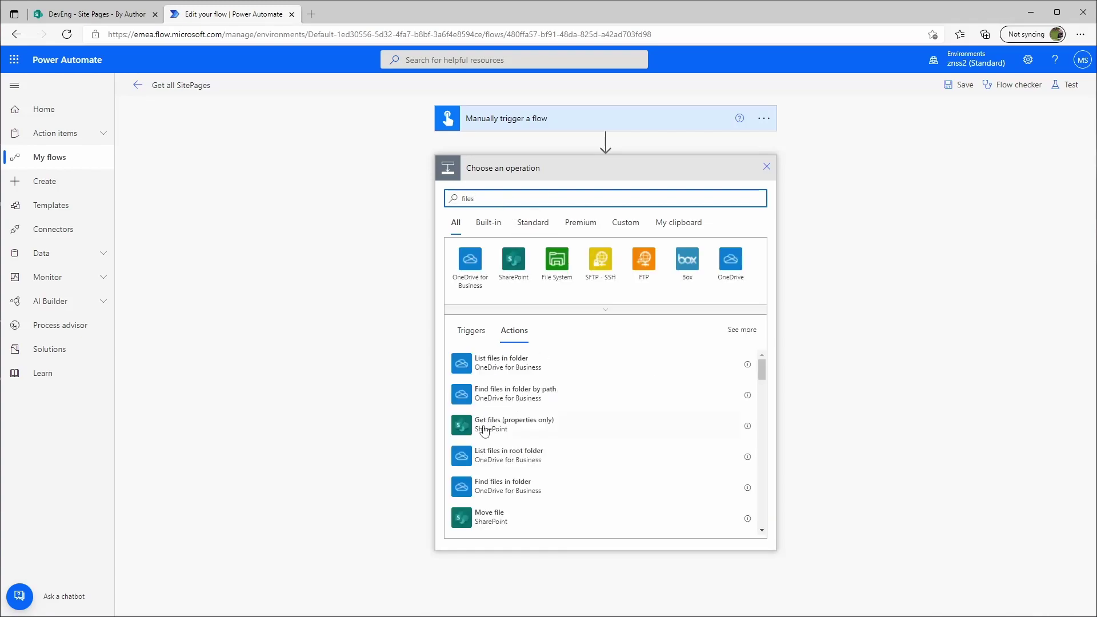
{"action": "left_click", "coordinate": [490, 428]}
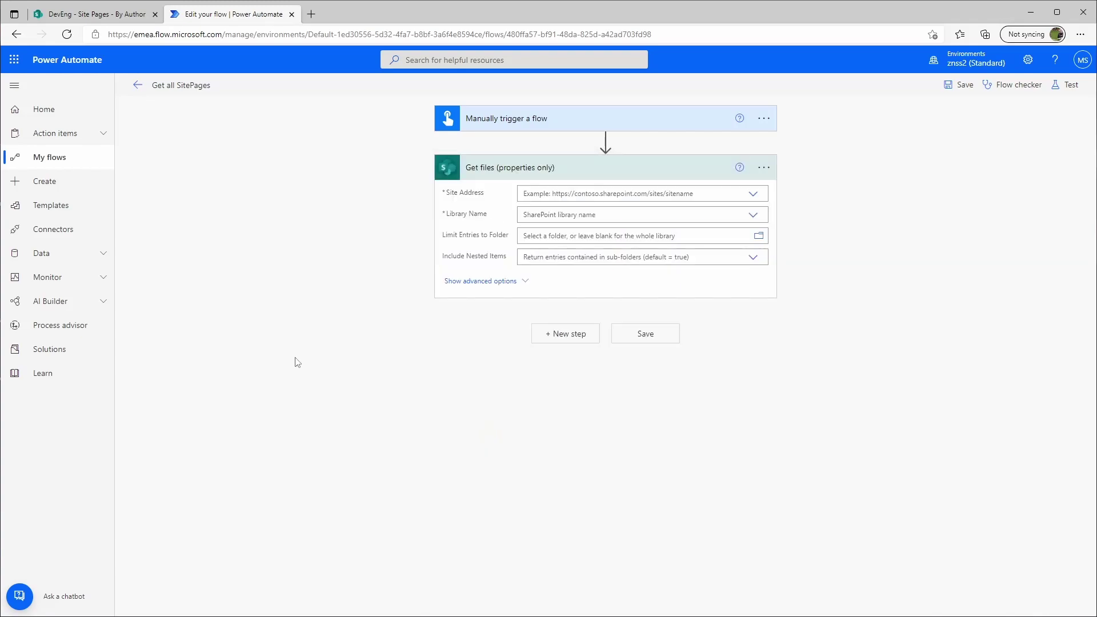
{"action": "left_click", "coordinate": [753, 196]}
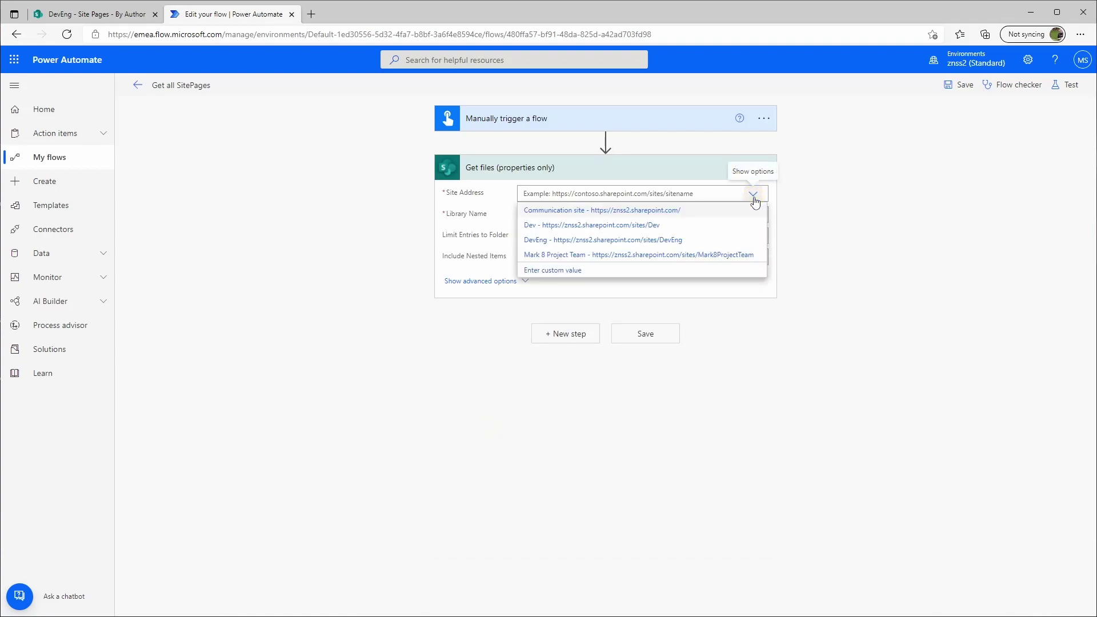
{"action": "left_click", "coordinate": [643, 240]}
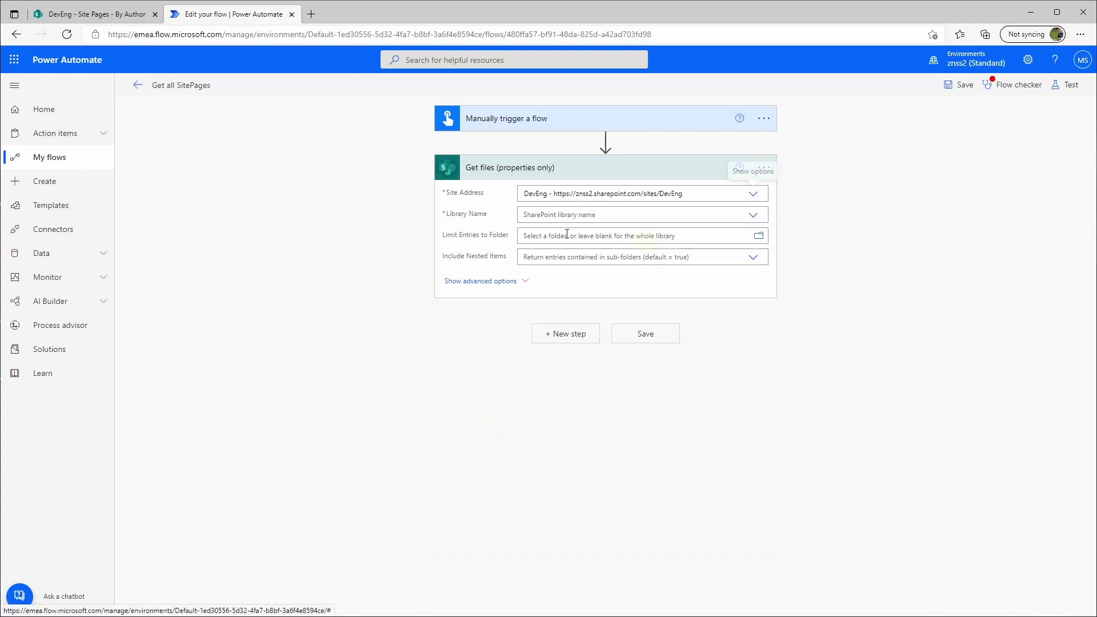
{"action": "left_click", "coordinate": [753, 217]}
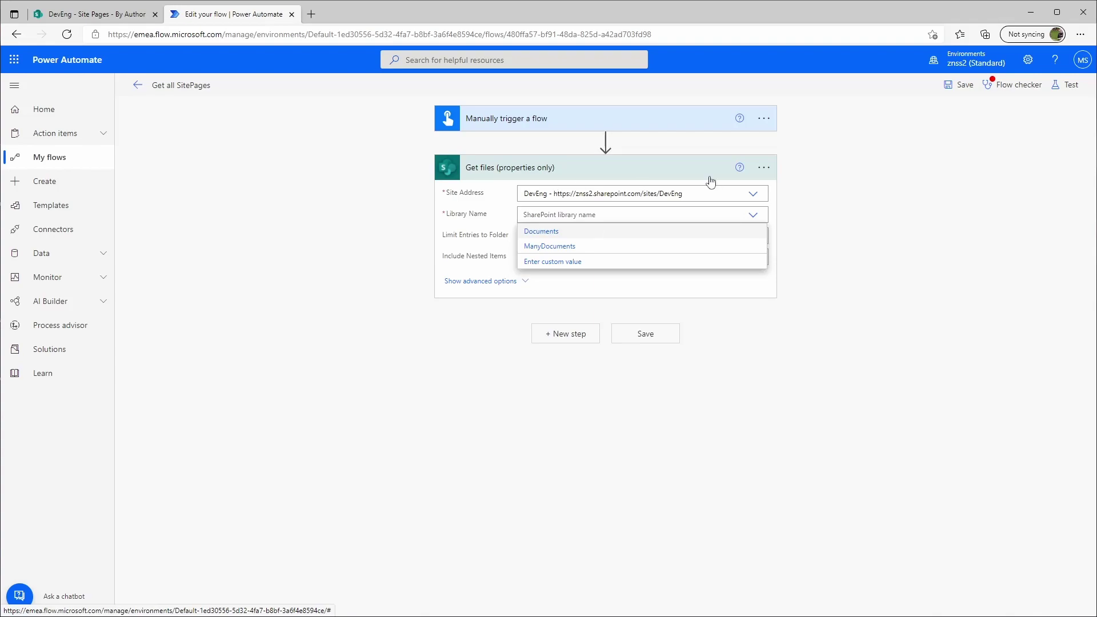
{"action": "left_click", "coordinate": [765, 169]}
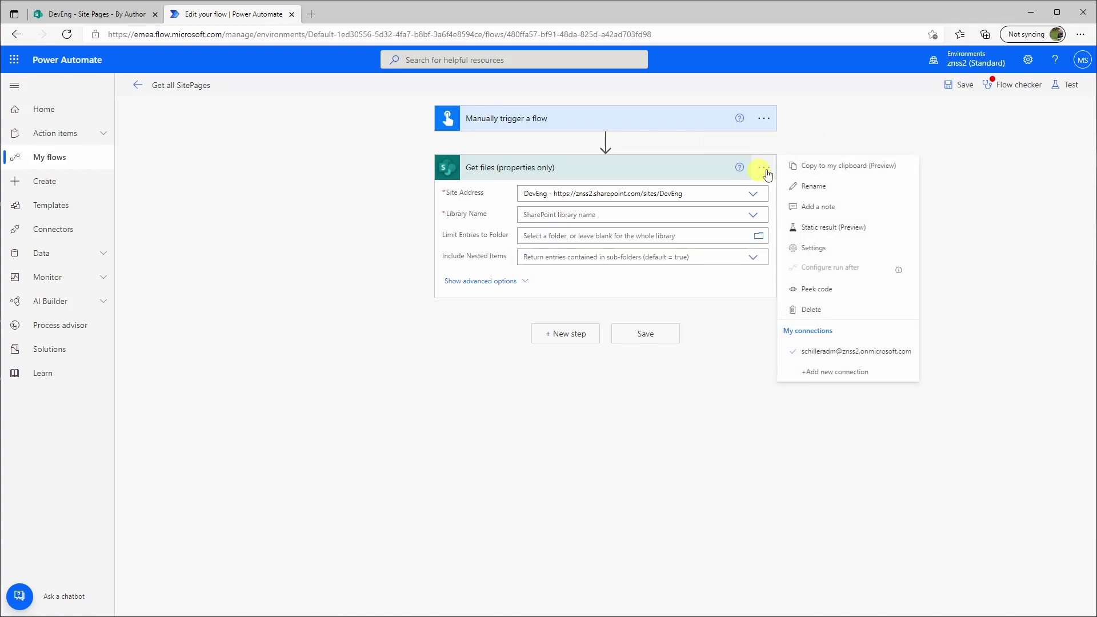
{"action": "left_click", "coordinate": [804, 310]}
Confirm the Get files deletion and add List root folder reading the DevEng site.
{"action": "left_click", "coordinate": [561, 369]}
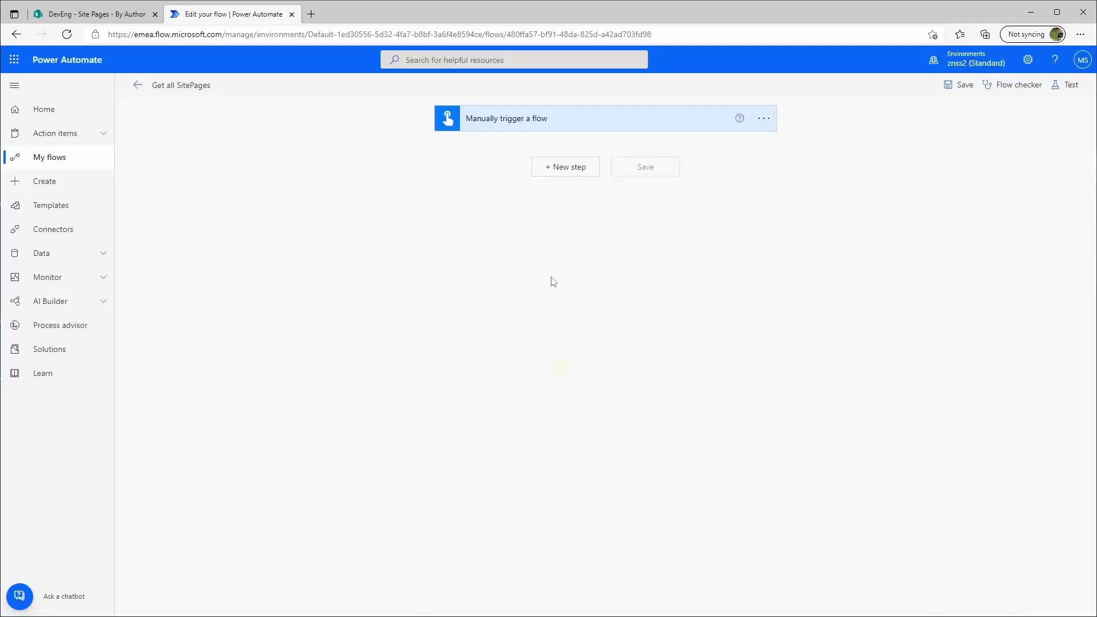
{"action": "left_click", "coordinate": [574, 169]}
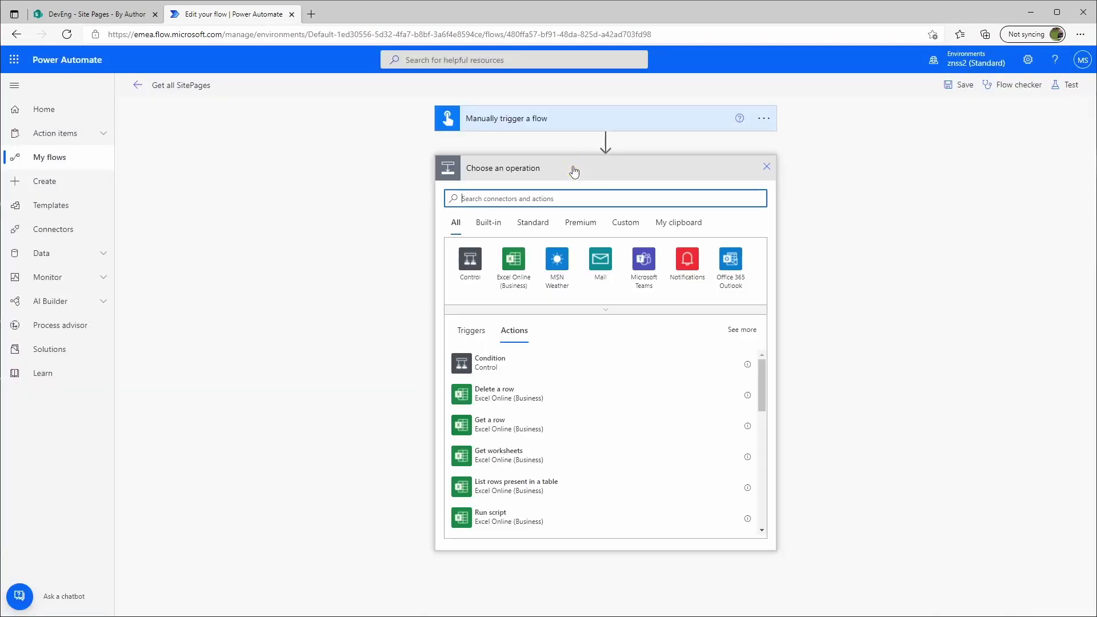
{"action": "type", "text": "root"}
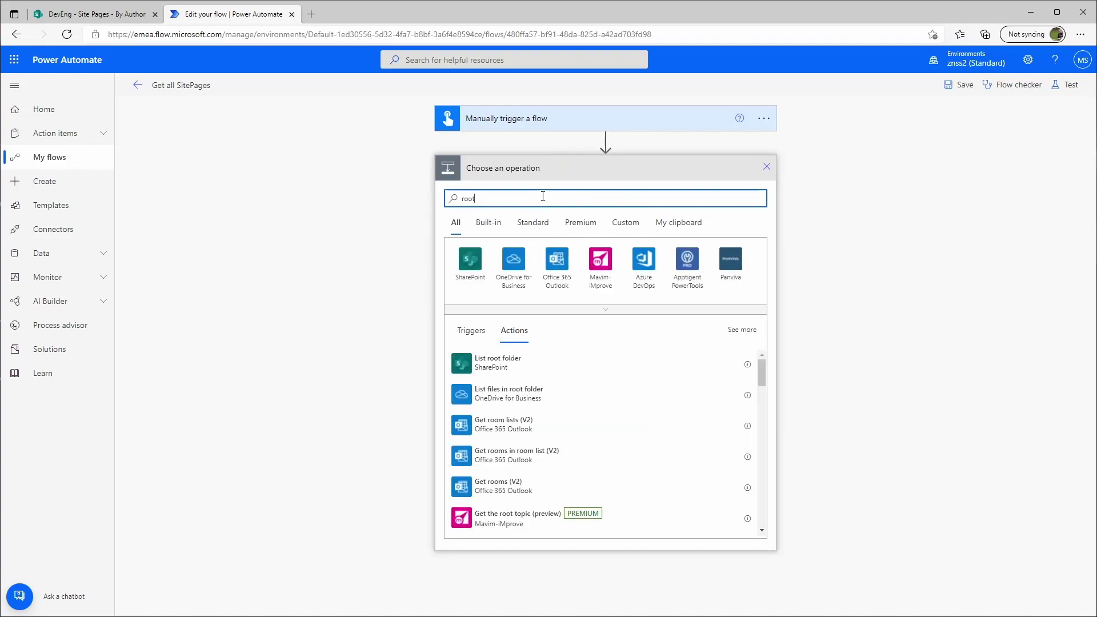
{"action": "left_click", "coordinate": [502, 364]}
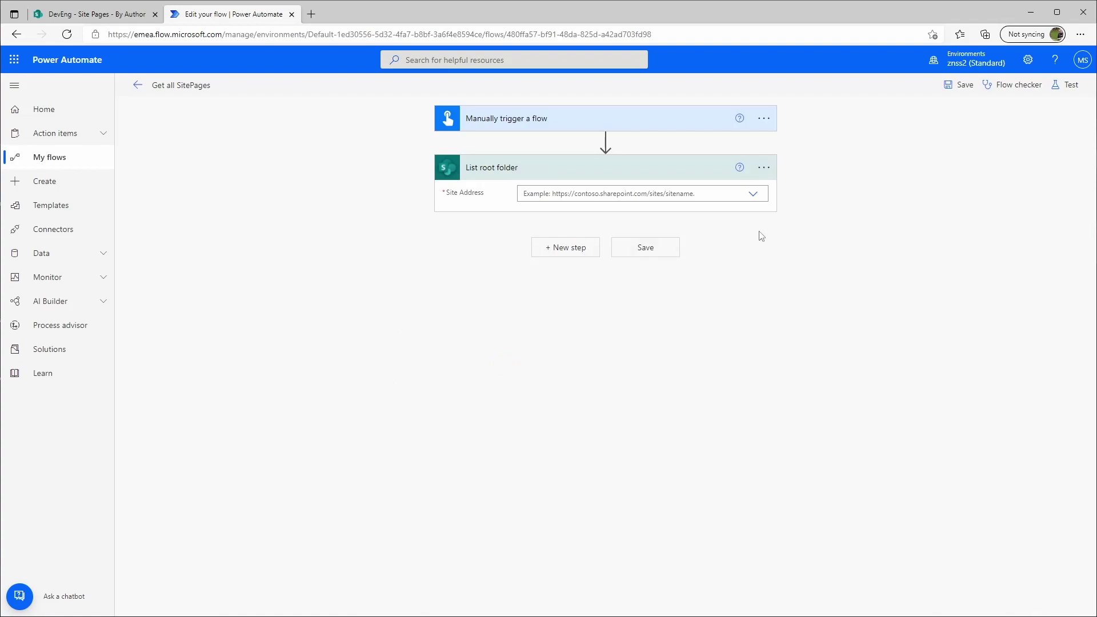
{"action": "left_click", "coordinate": [757, 196]}
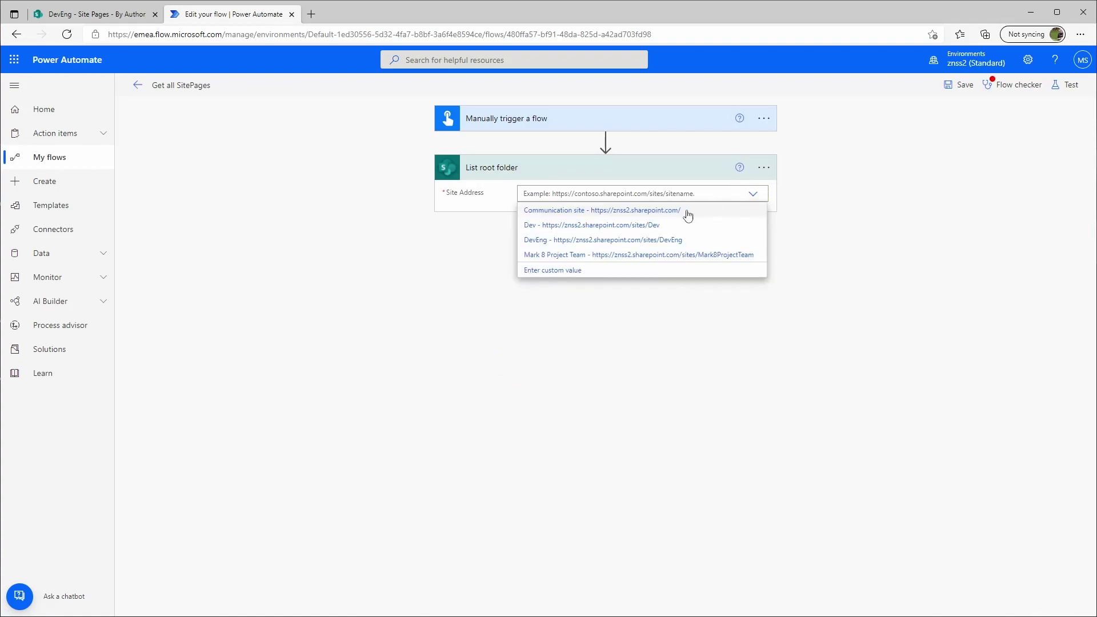
{"action": "left_click", "coordinate": [653, 240]}
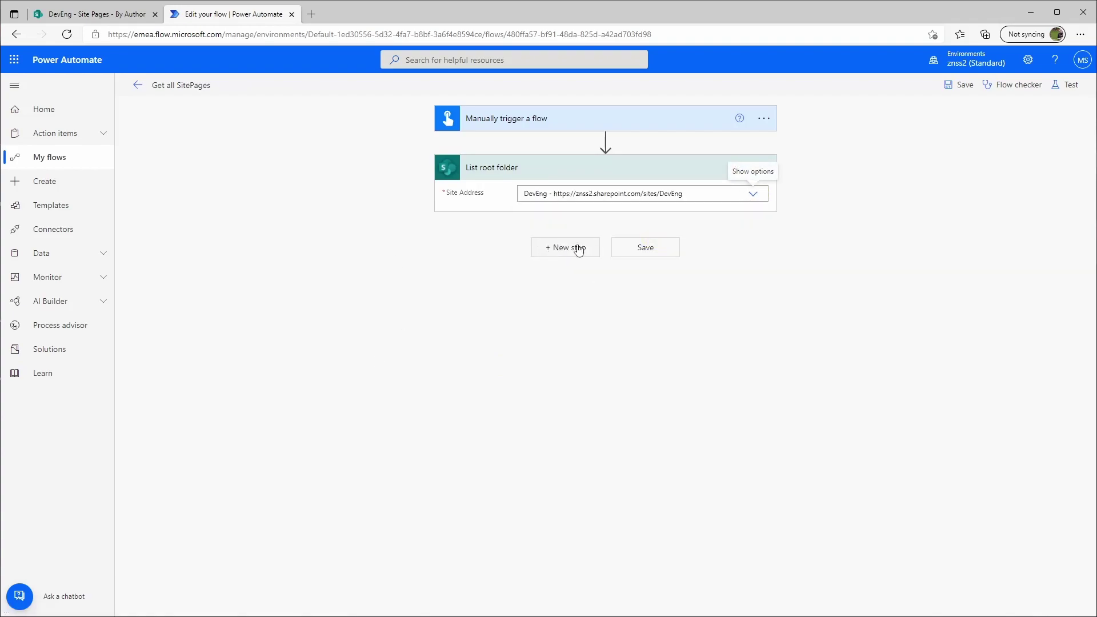
{"action": "left_click", "coordinate": [950, 212]}
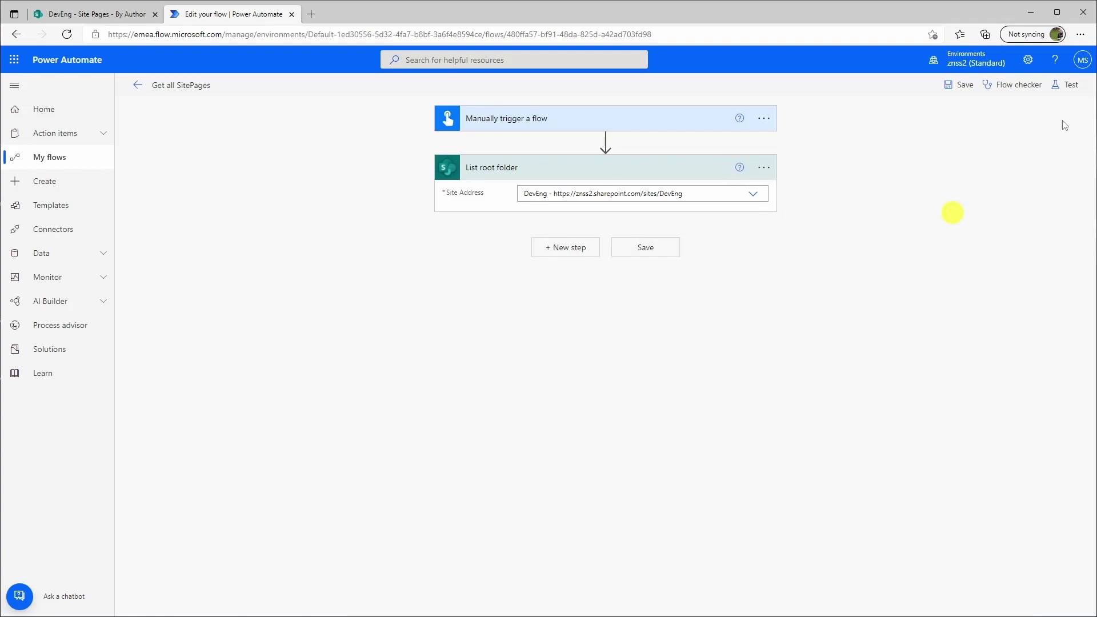
Save the flow and run a manual test.
{"action": "left_click", "coordinate": [1070, 86]}
{"action": "left_click", "coordinate": [916, 112]}
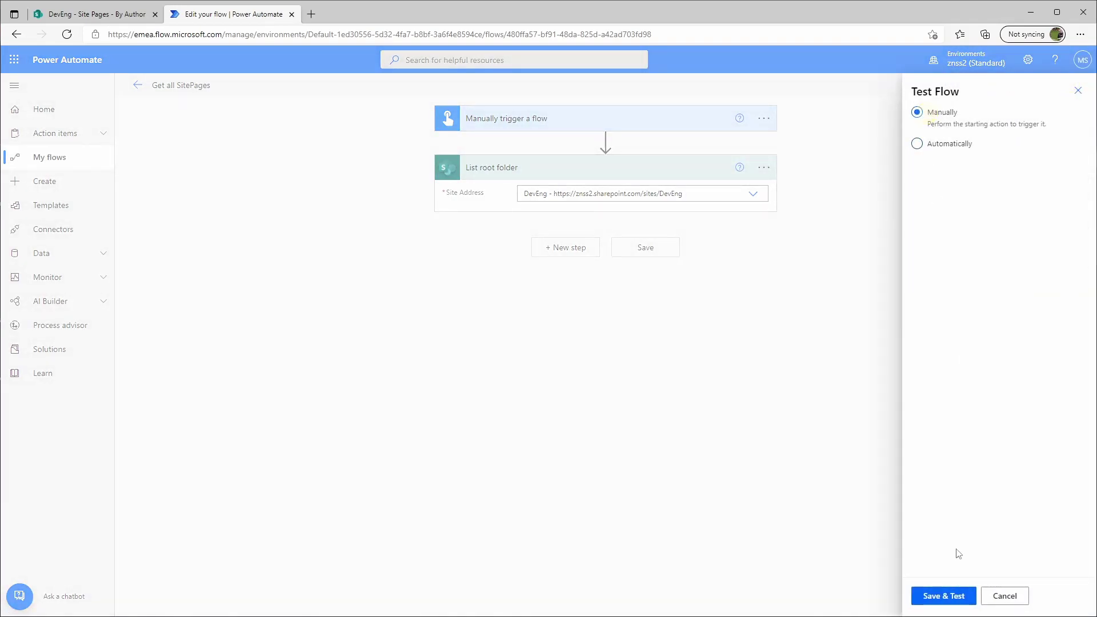
{"action": "left_click", "coordinate": [951, 598]}
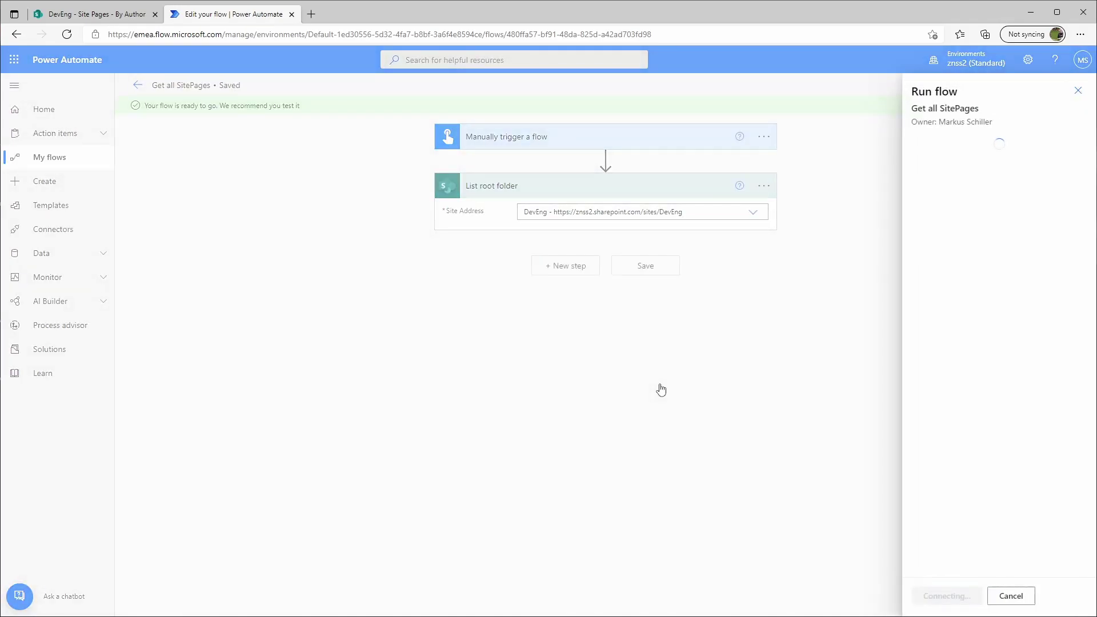
{"action": "left_click", "coordinate": [925, 597]}
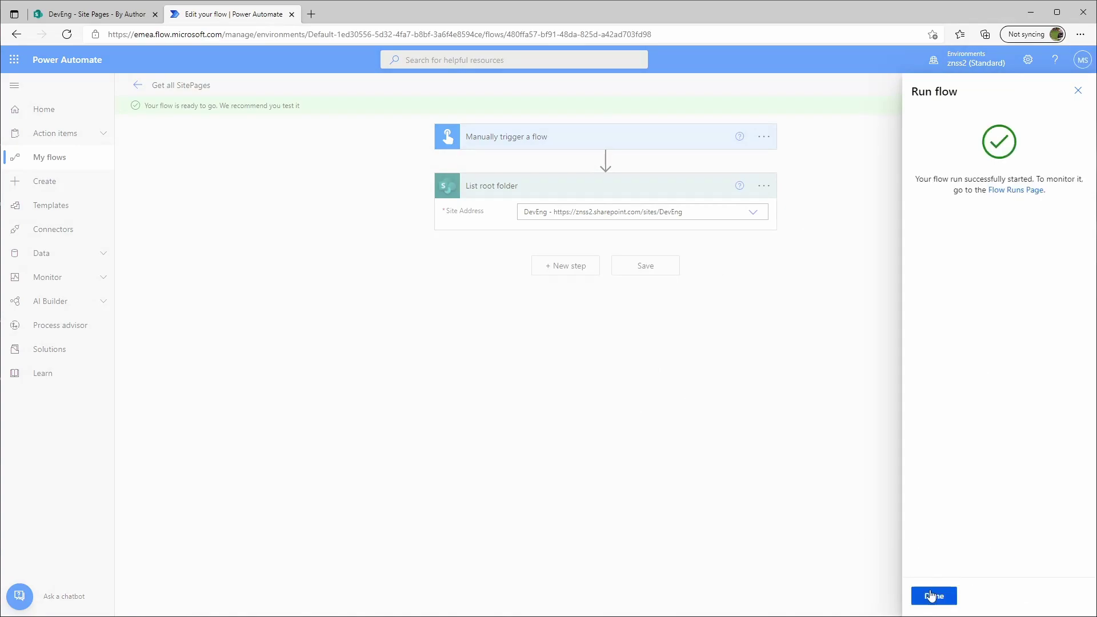
{"action": "left_click", "coordinate": [932, 595]}
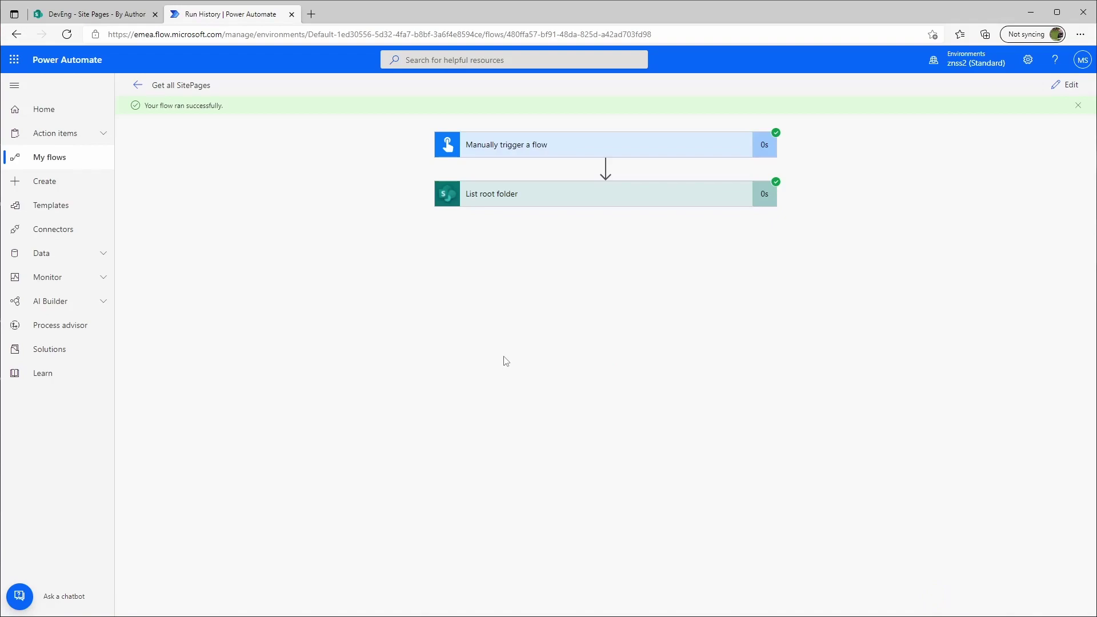
Inspect the List root folder outputs and select the SitePages folder name.
{"action": "left_click", "coordinate": [533, 203]}
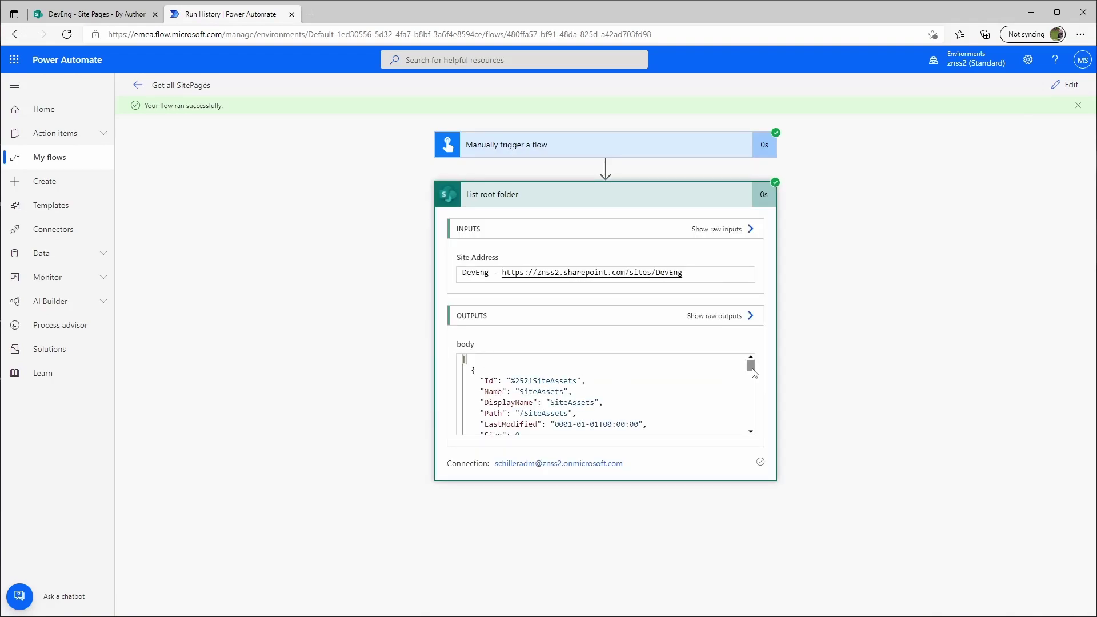
{"action": "left_click_drag", "start_coordinate": [752, 371], "coordinate": [753, 436]}
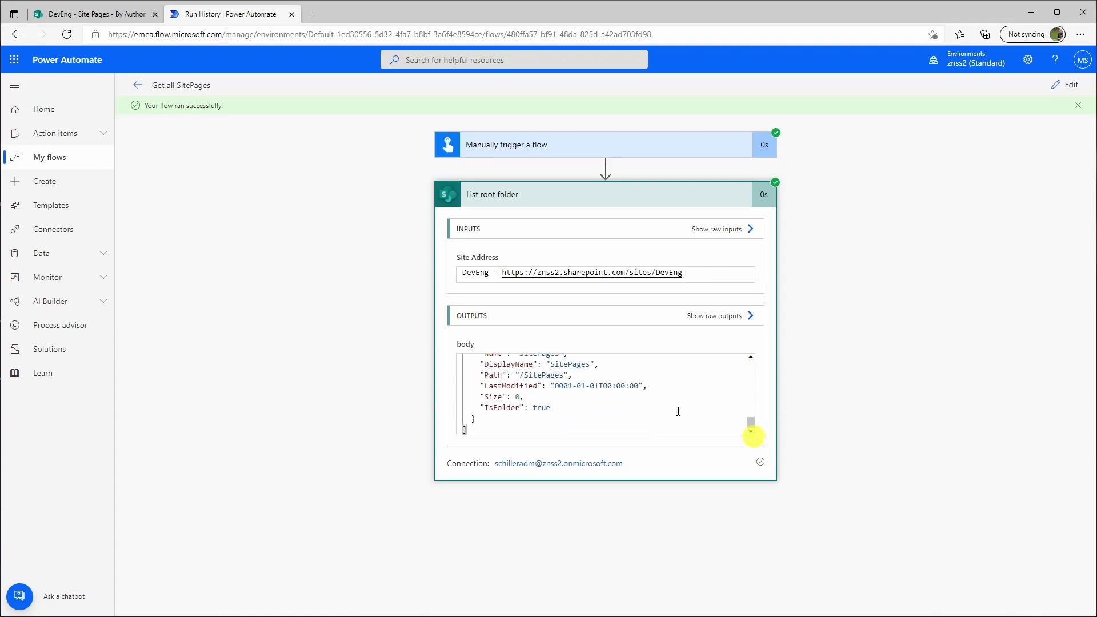
{"action": "scroll", "coordinate": [657, 412], "scroll_direction": "up", "scroll_amount": 1}
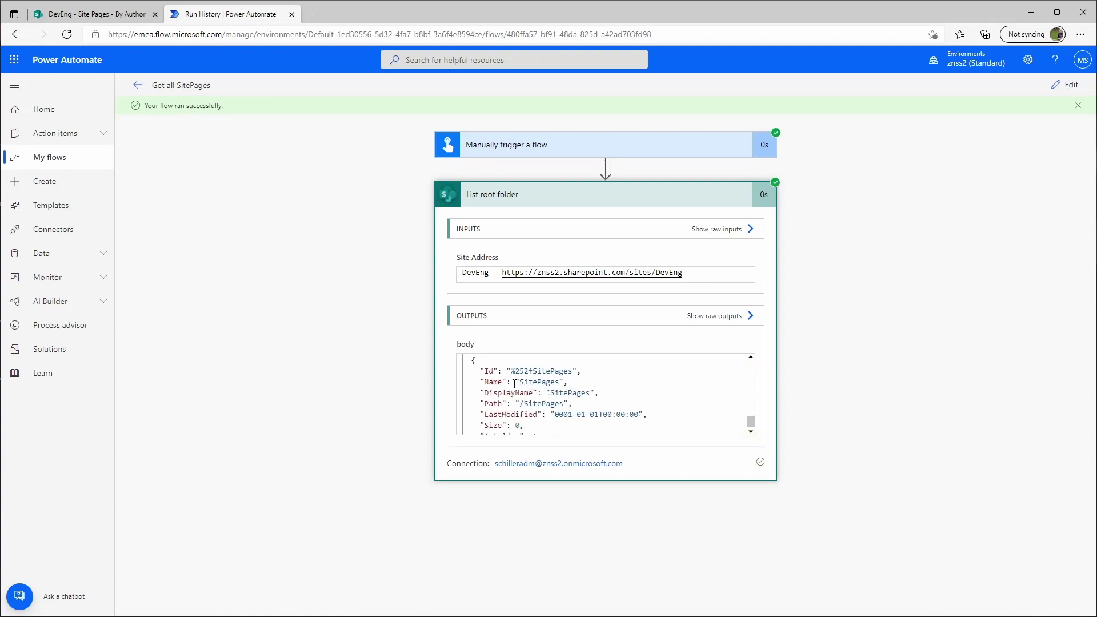
{"action": "left_click_drag", "start_coordinate": [518, 383], "coordinate": [559, 383]}
{"action": "key", "text": "ctrl+c"}
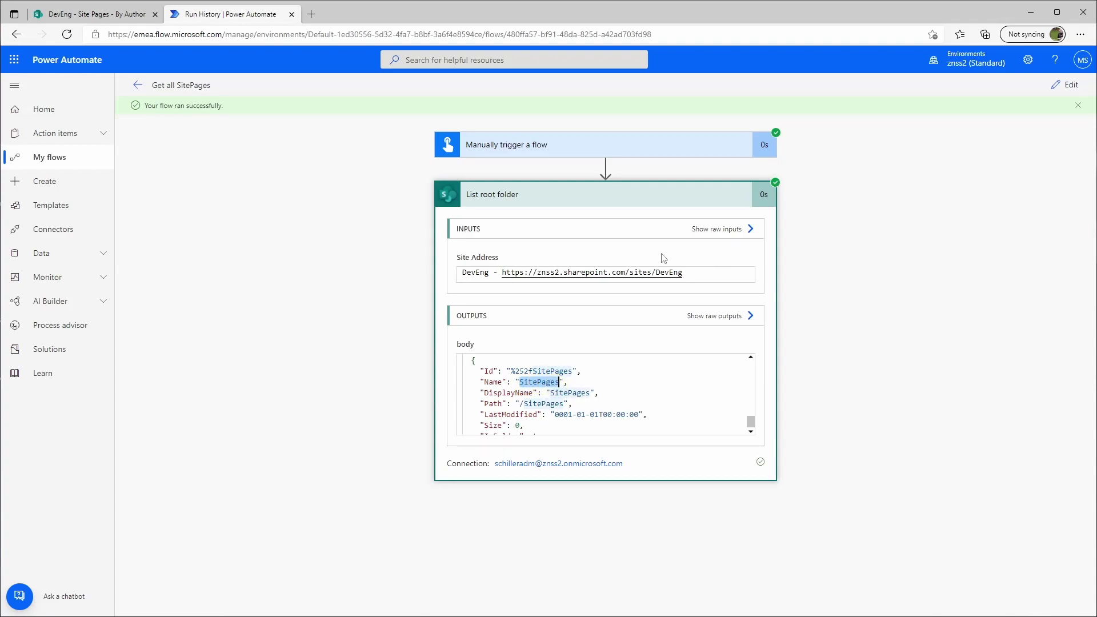
Return to editing and add a SharePoint Get items action after List root folder.
{"action": "left_click", "coordinate": [1066, 84]}
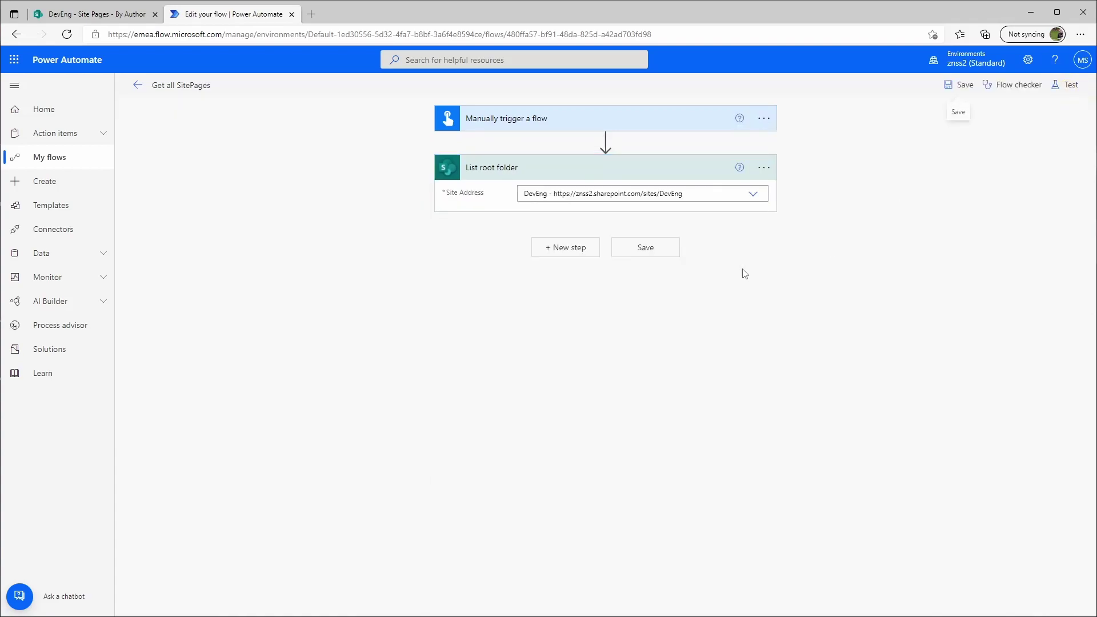
{"action": "left_click", "coordinate": [568, 247]}
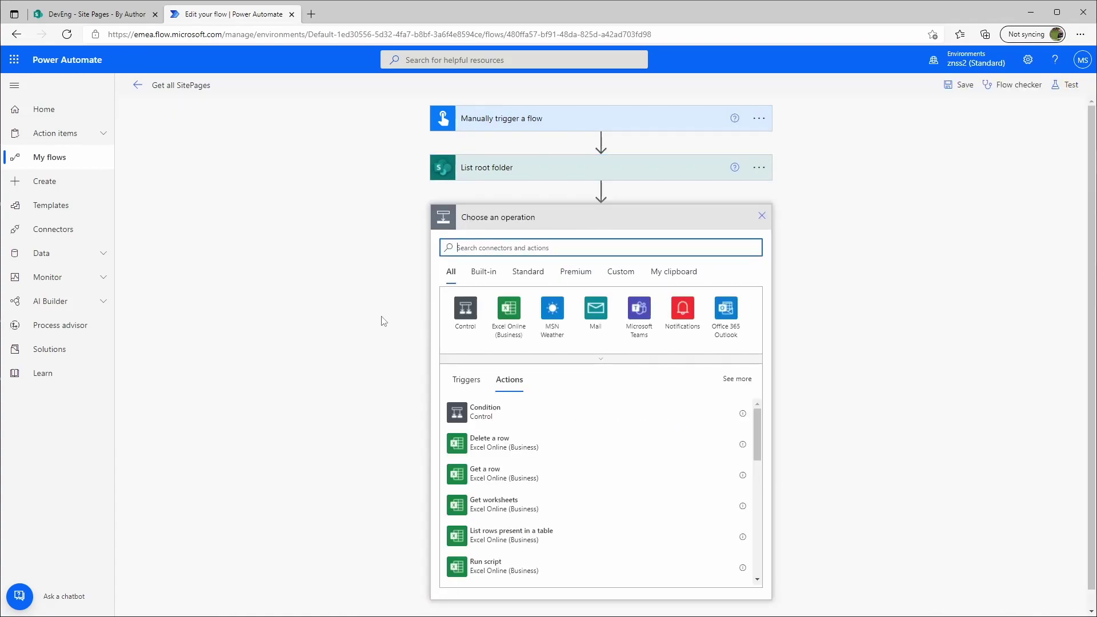
{"action": "left_click", "coordinate": [526, 273]}
{"action": "left_click", "coordinate": [493, 247]}
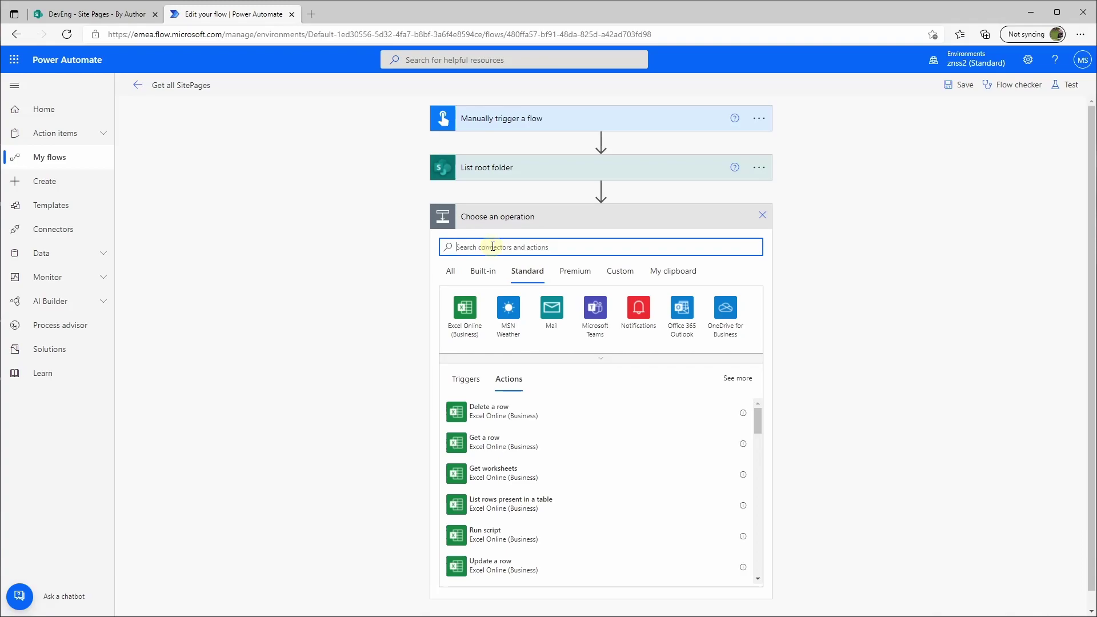
{"action": "type", "text": "items"}
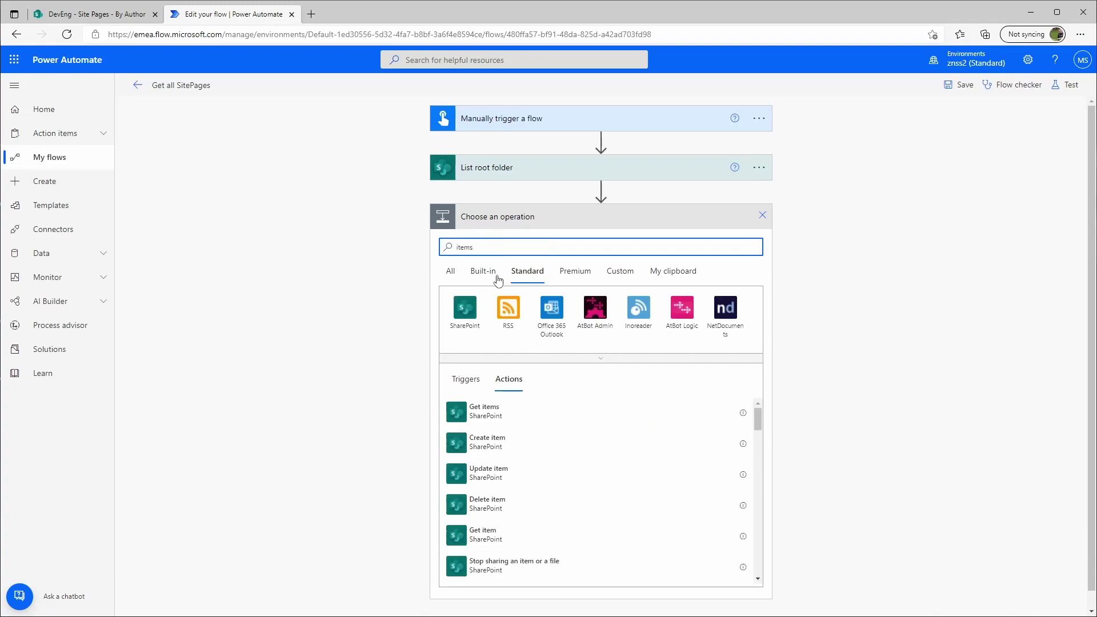
{"action": "left_click", "coordinate": [488, 411]}
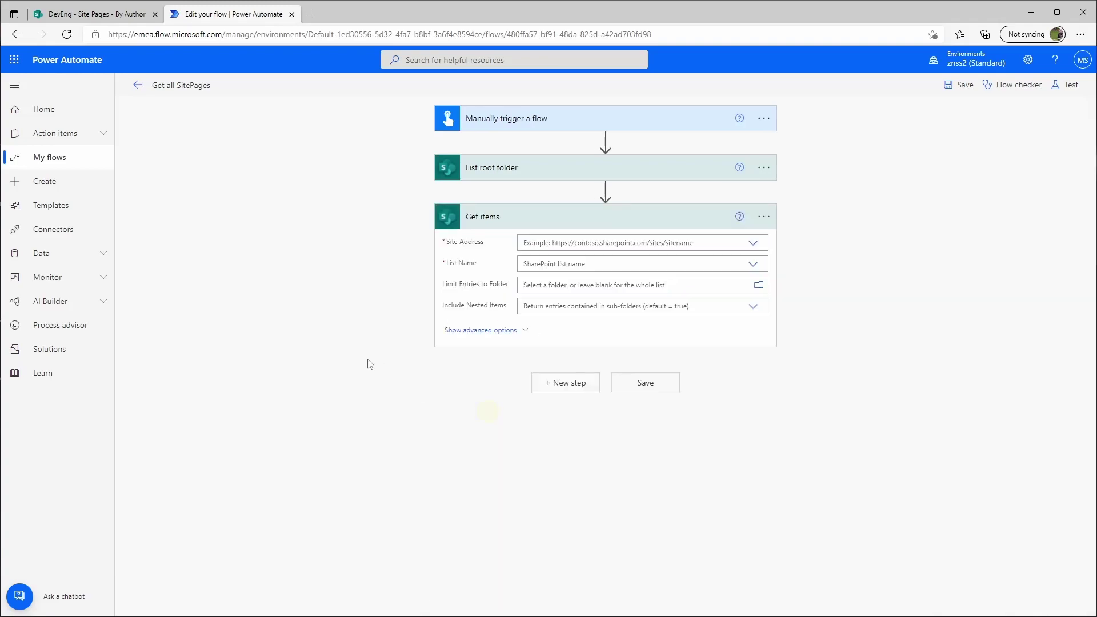
Set Get items to the DevEng site with 'SitePages' pasted as a custom list name.
{"action": "left_click", "coordinate": [753, 244]}
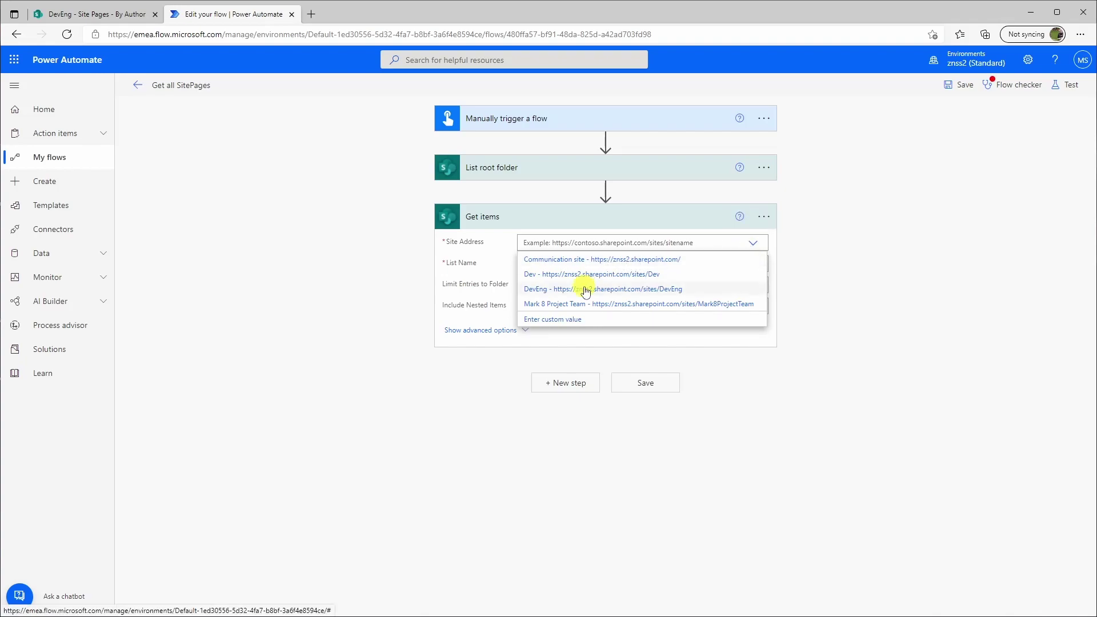
{"action": "left_click", "coordinate": [583, 288]}
{"action": "left_click", "coordinate": [754, 263]}
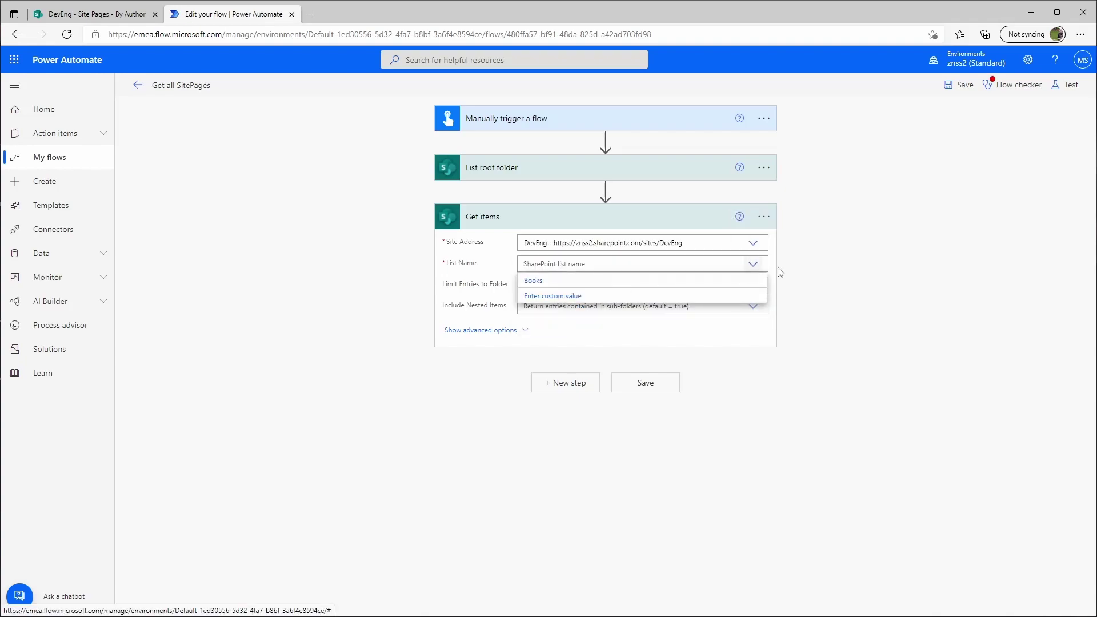
{"action": "left_click", "coordinate": [598, 301]}
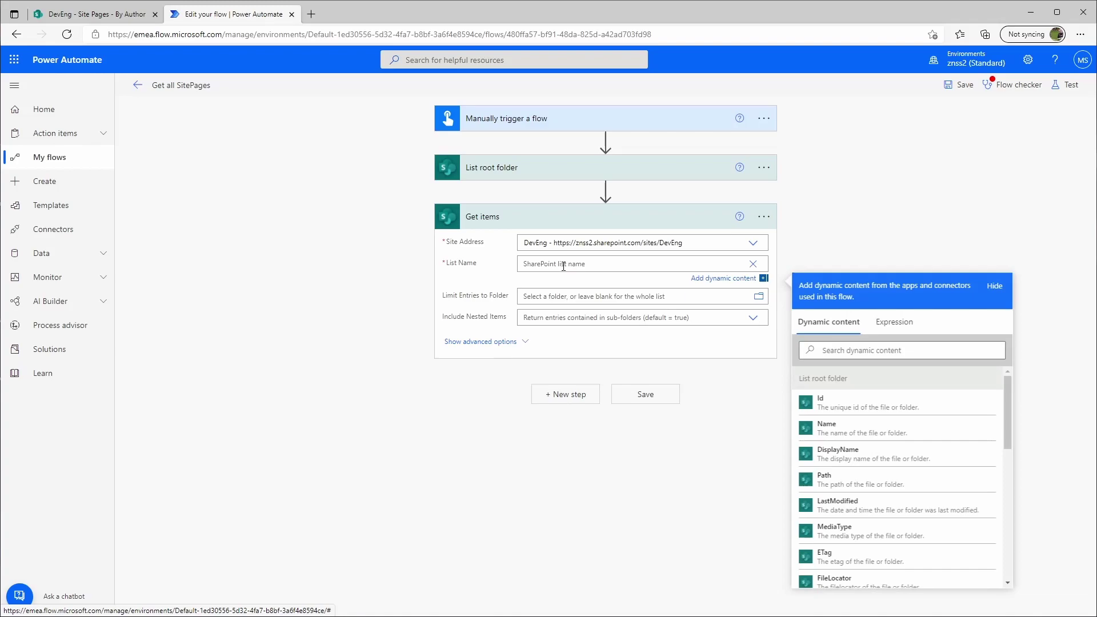
{"action": "key", "text": "ctrl+v"}
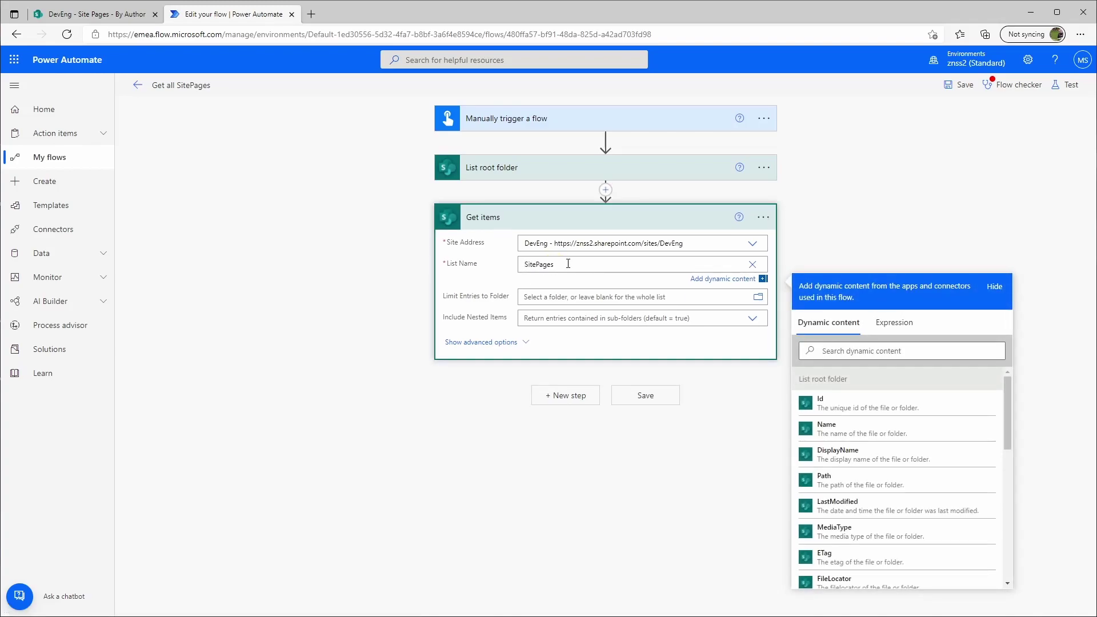
Save and manually test the flow, which fails with a 404 'List not found' error.
{"action": "left_click", "coordinate": [962, 183]}
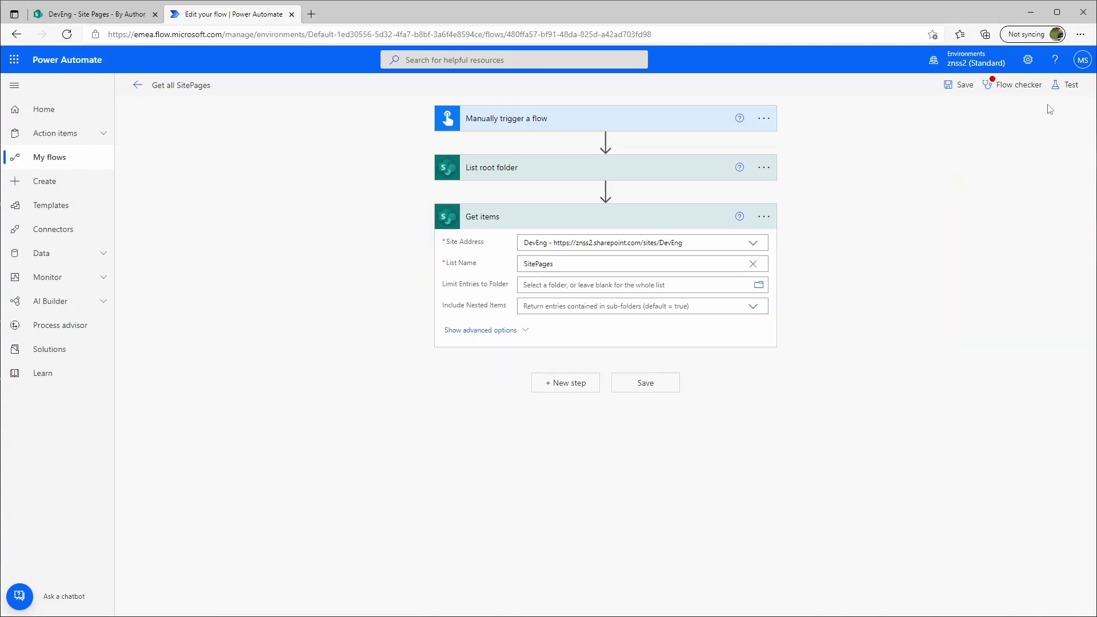
{"action": "left_click", "coordinate": [1066, 86]}
{"action": "left_click", "coordinate": [928, 145]}
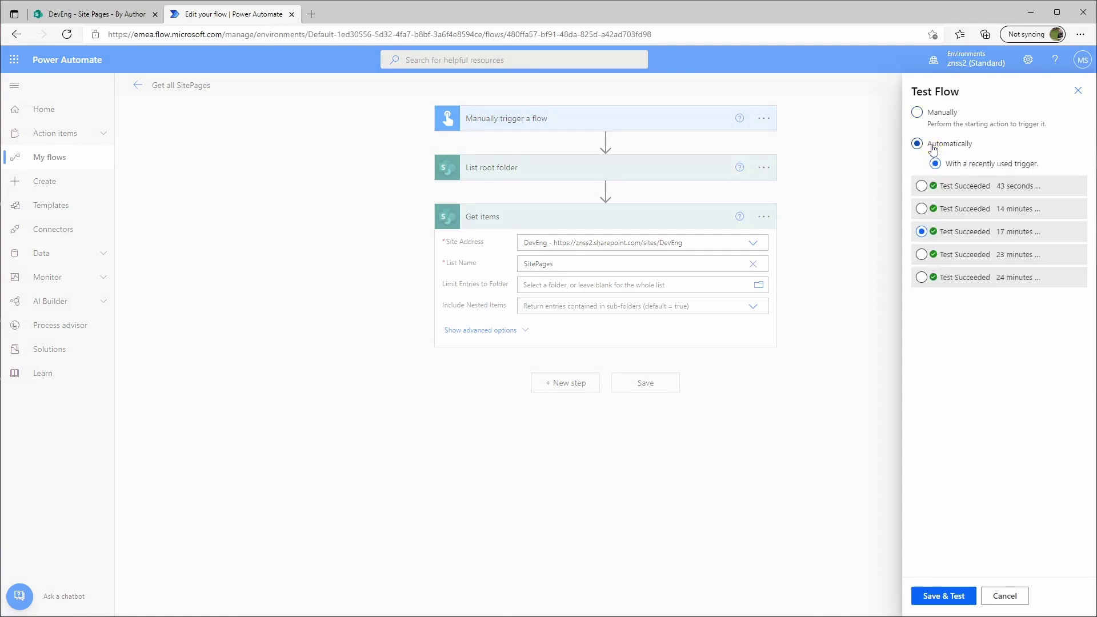
{"action": "left_click", "coordinate": [918, 112]}
{"action": "left_click", "coordinate": [941, 594]}
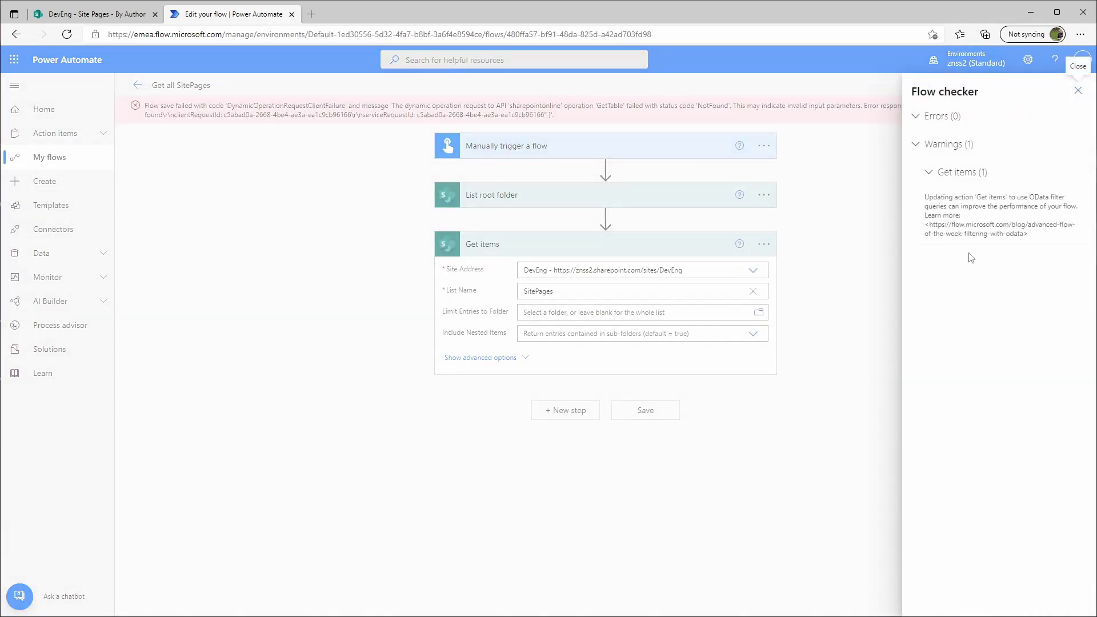
{"action": "left_click", "coordinate": [1077, 91]}
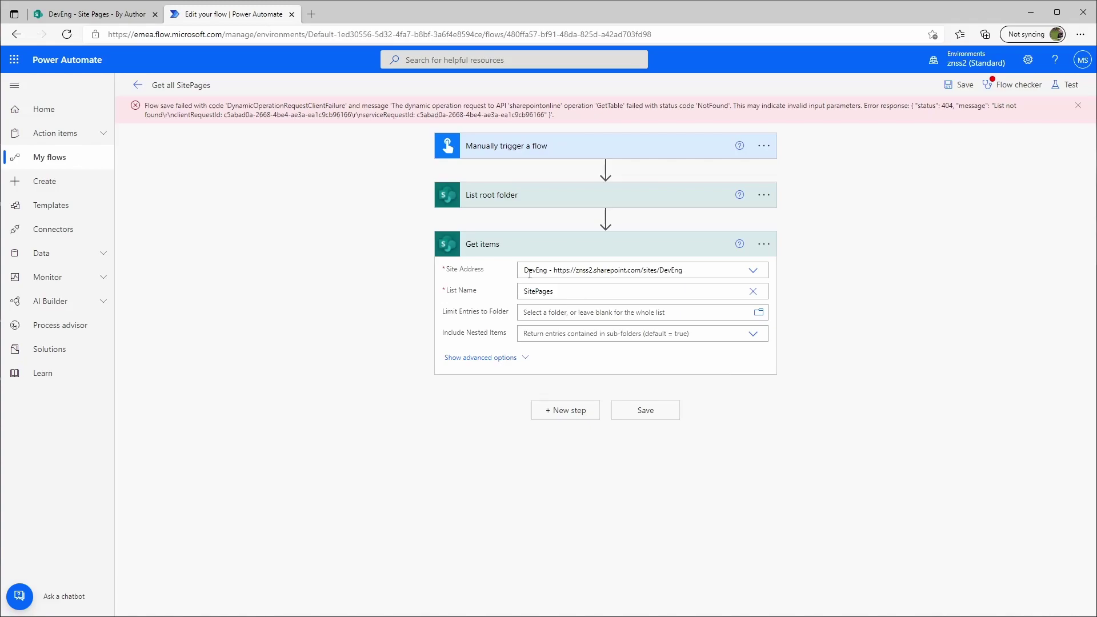
Delete the failing Get items step.
{"action": "left_click", "coordinate": [762, 245]}
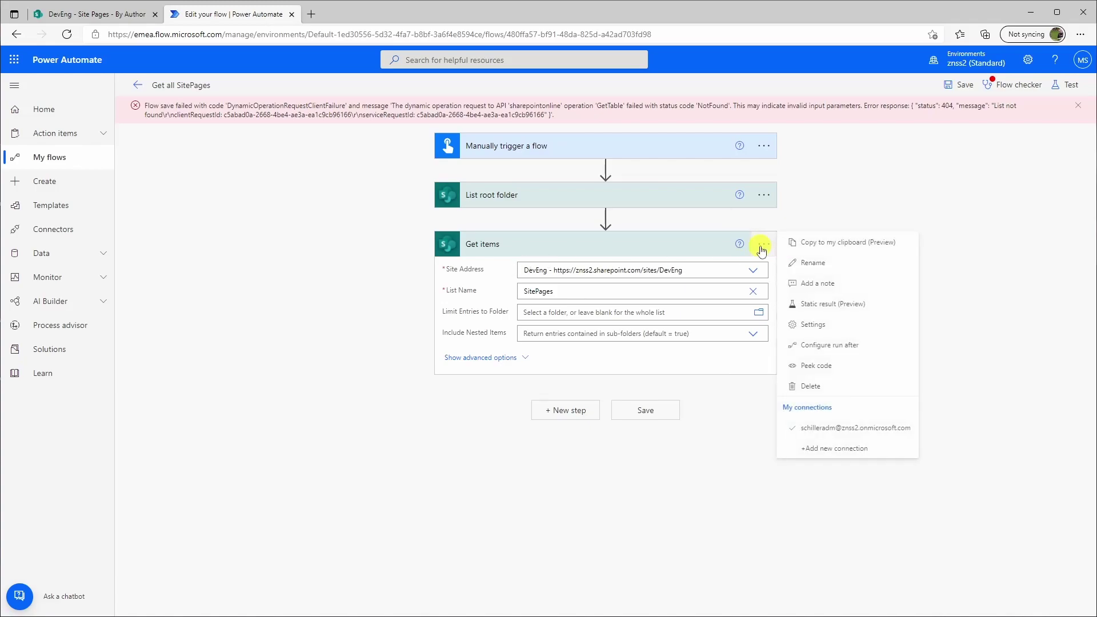
{"action": "left_click", "coordinate": [811, 387]}
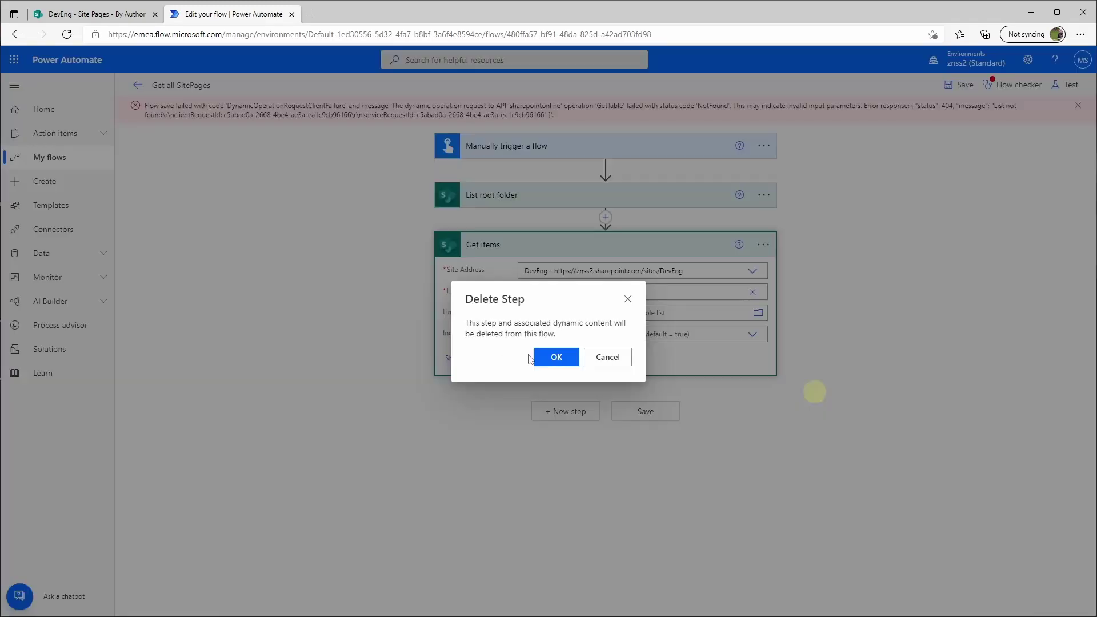
{"action": "left_click", "coordinate": [549, 357]}
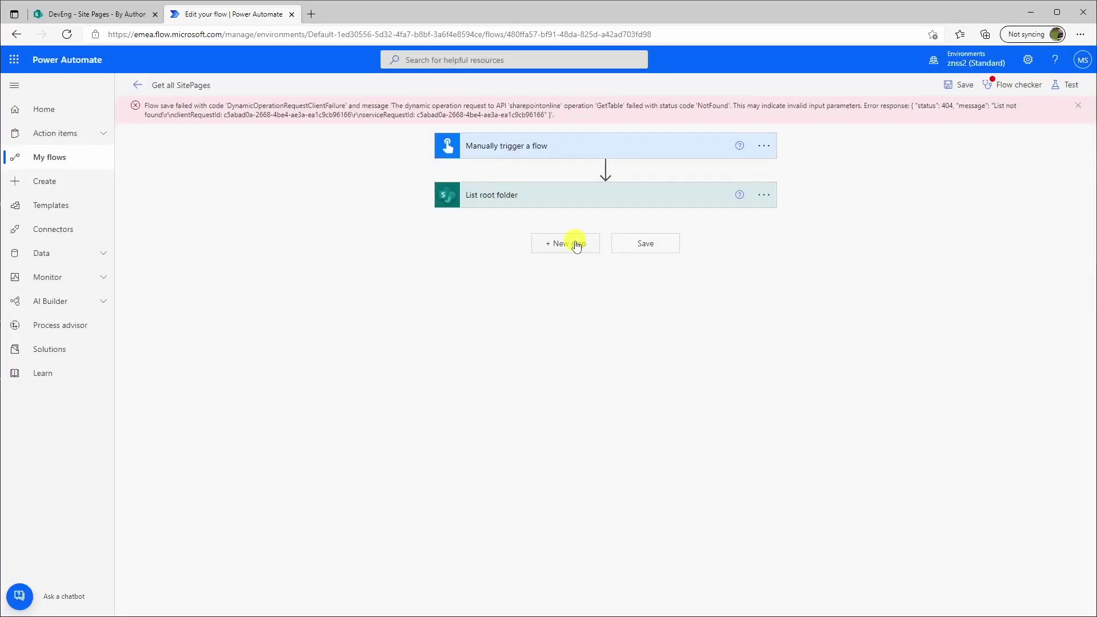
Add Get files (properties only) on the DevEng site with 'SitePages' as a custom library name.
{"action": "left_click", "coordinate": [576, 245]}
{"action": "type", "text": "file"}
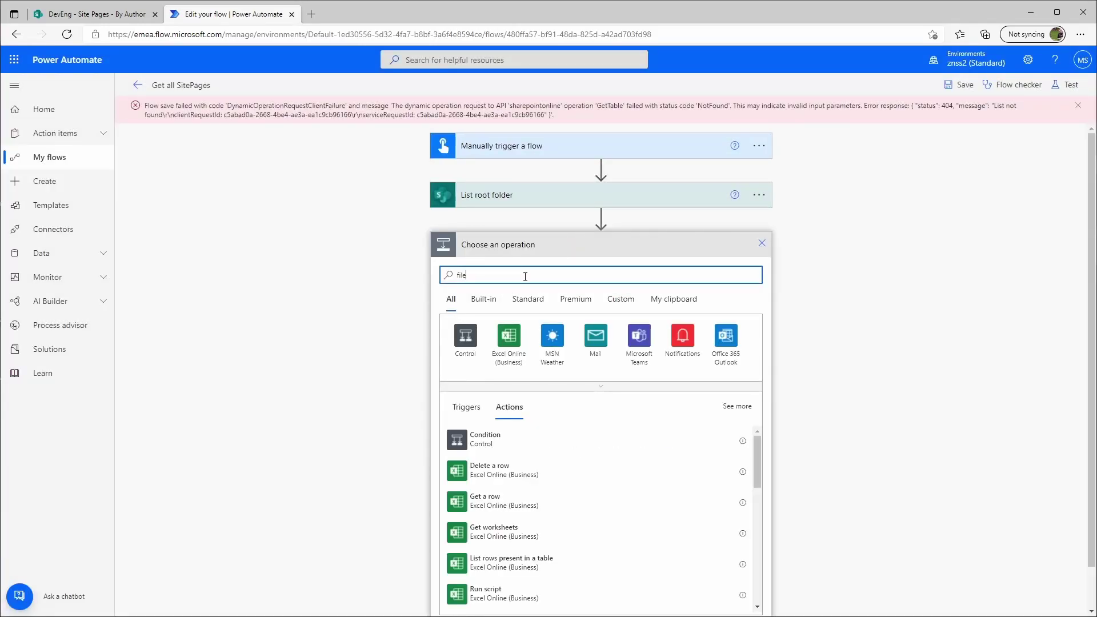
{"action": "type", "text": "s"}
{"action": "left_click", "coordinate": [514, 507]}
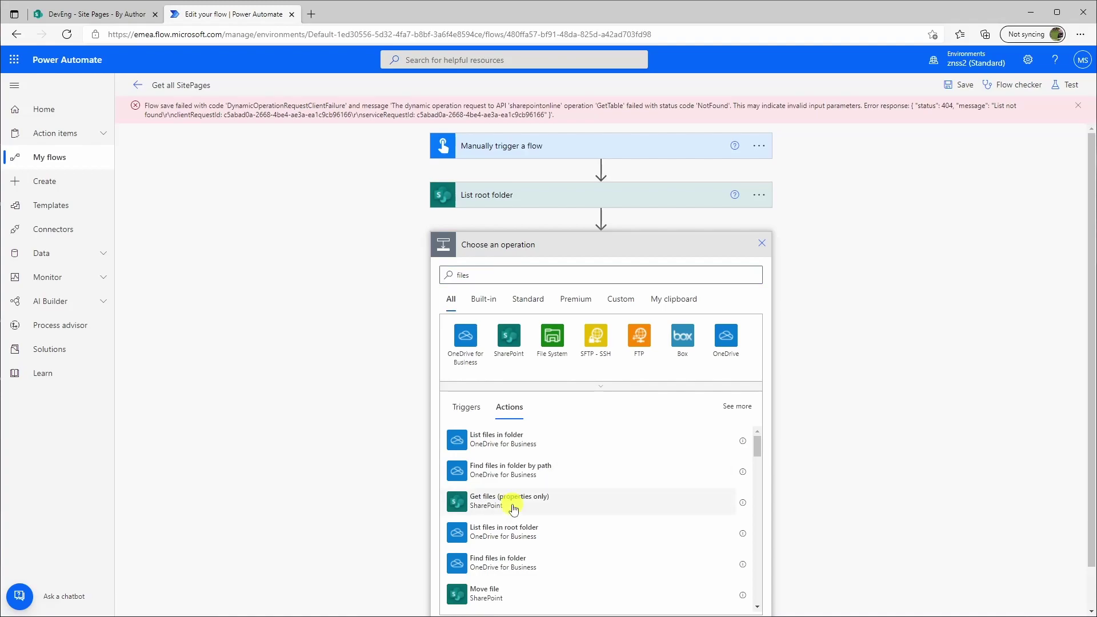
{"action": "left_click", "coordinate": [753, 270]}
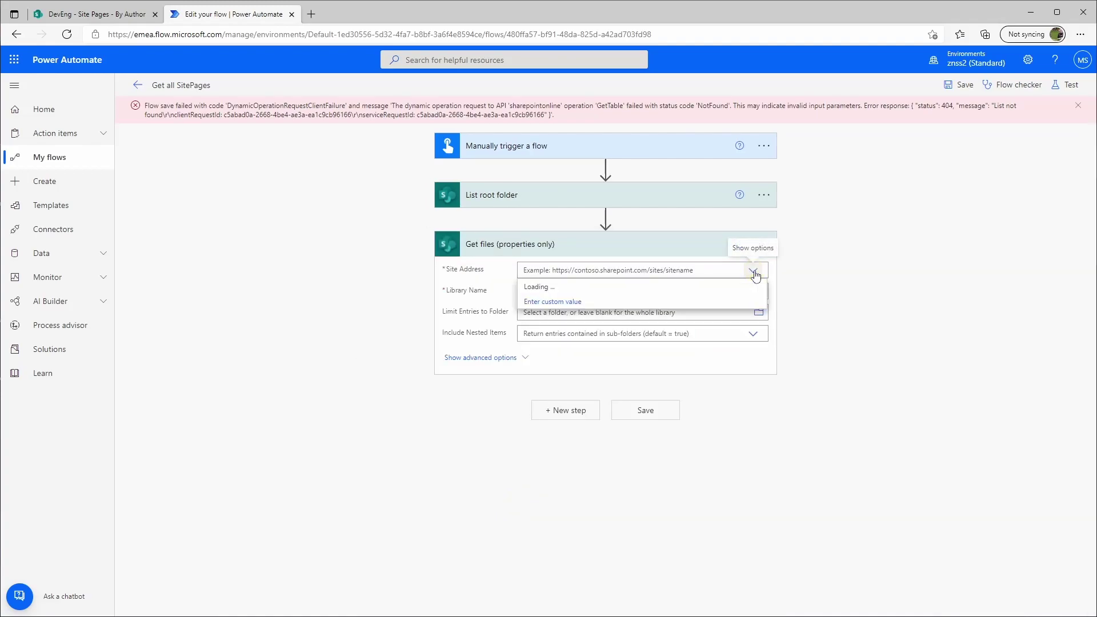
{"action": "left_click", "coordinate": [617, 316]}
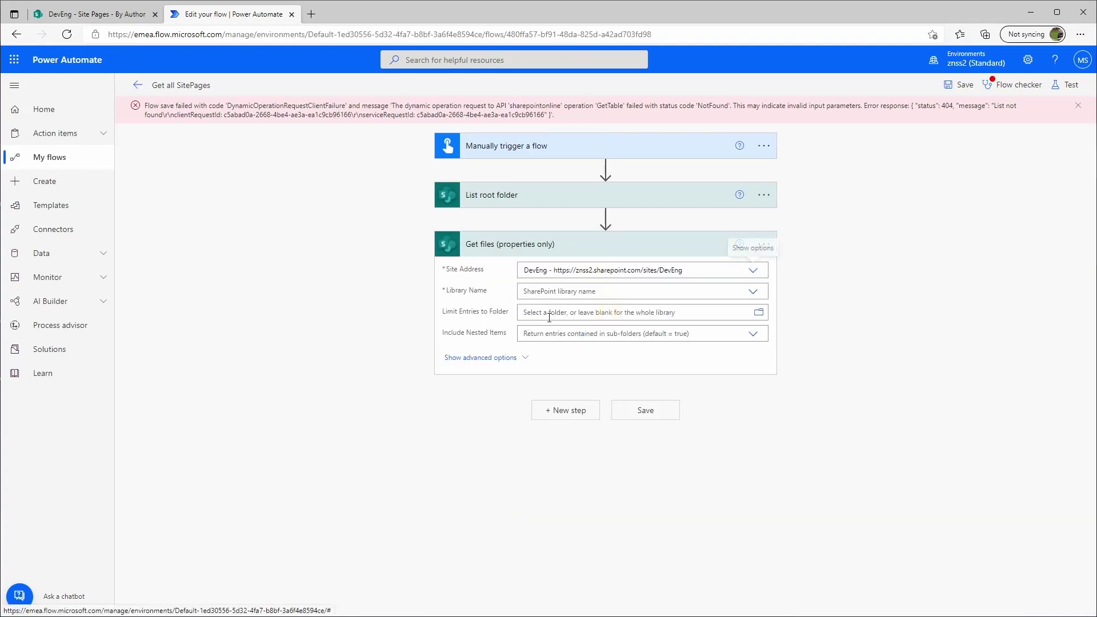
{"action": "left_click", "coordinate": [754, 292]}
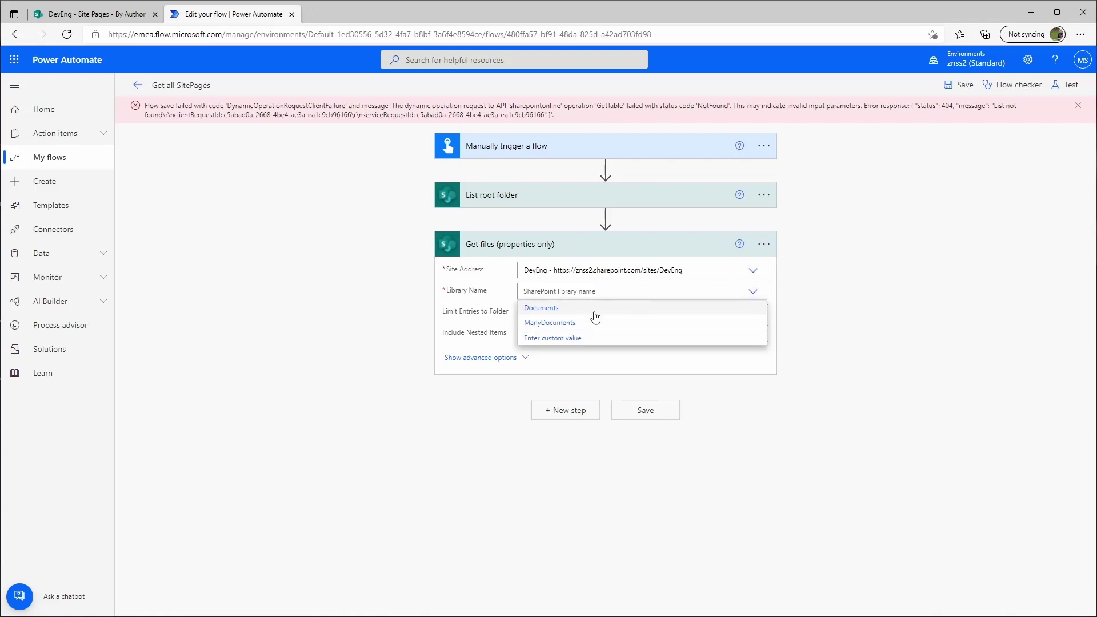
{"action": "left_click", "coordinate": [551, 334]}
{"action": "type", "text": "SitePages"}
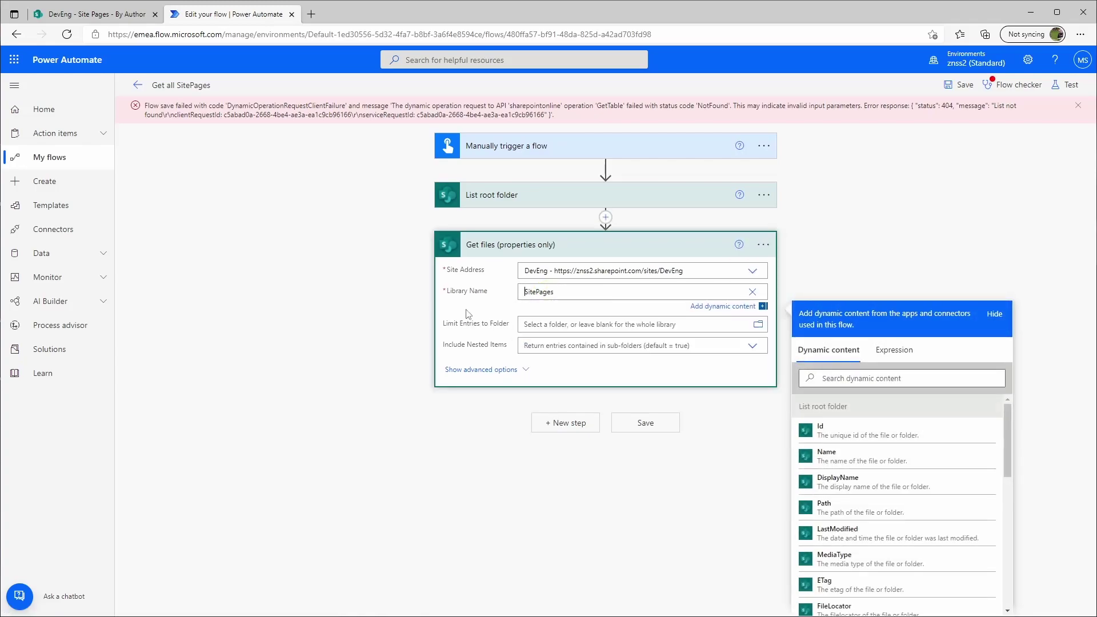
{"action": "left_click", "coordinate": [895, 232]}
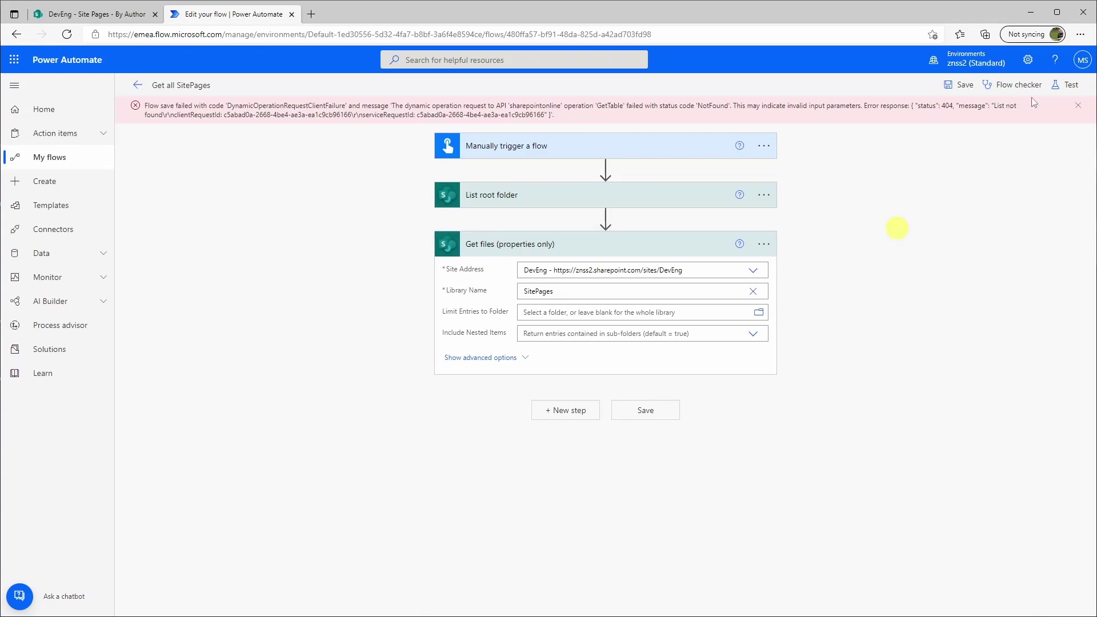
Save the flow and start a manual test run.
{"action": "left_click", "coordinate": [1066, 86]}
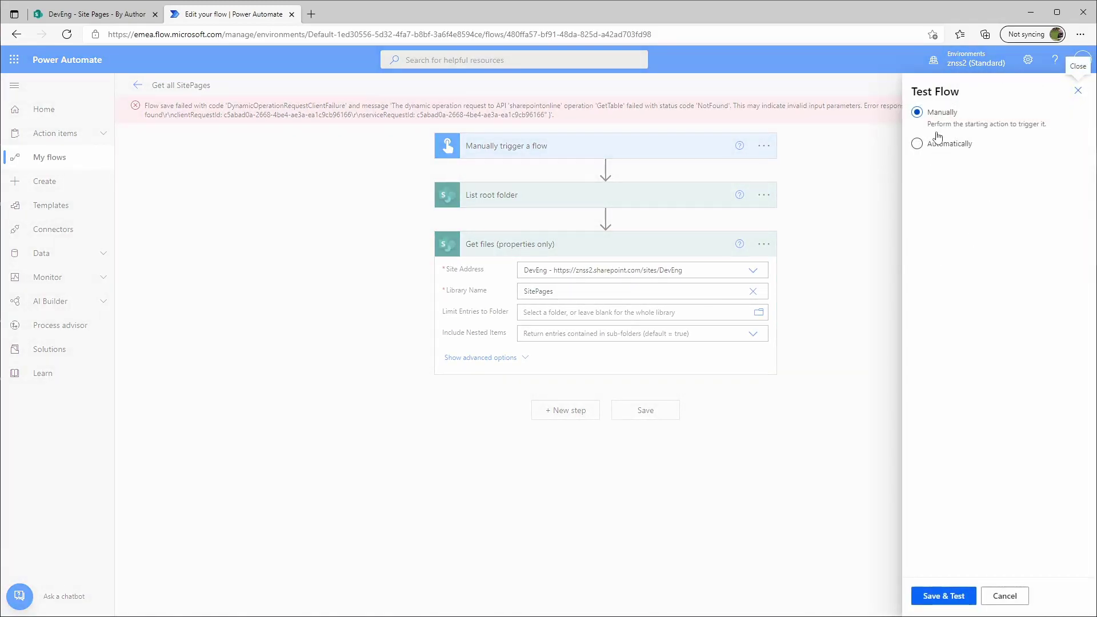
{"action": "left_click", "coordinate": [925, 597]}
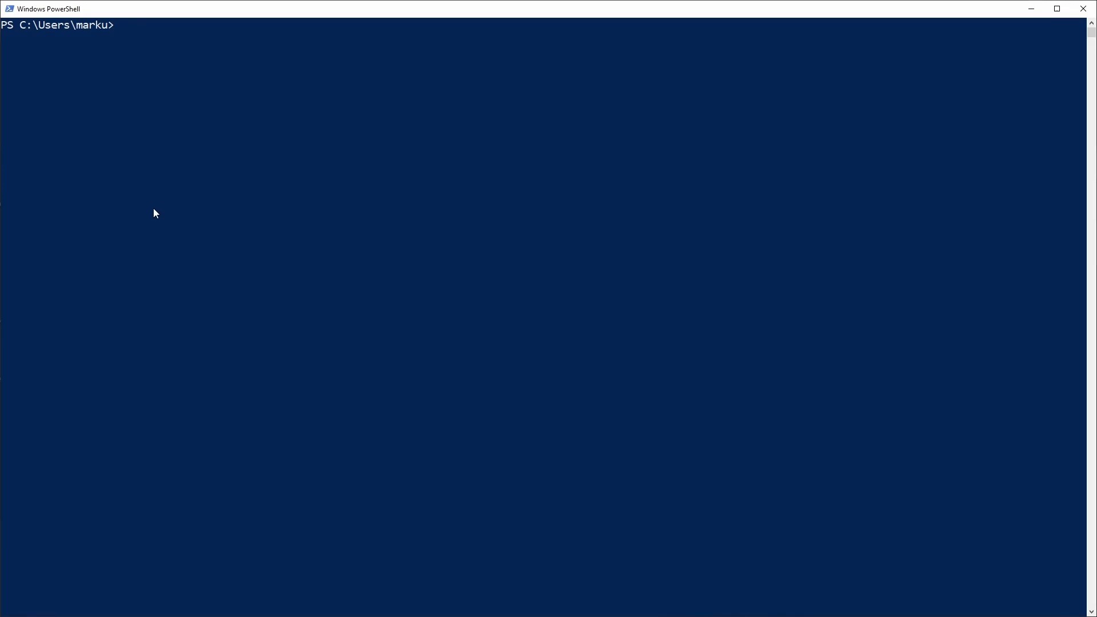
Run Get-PnPList and copy the Site Pages library's Id from the output.
{"action": "type", "text": "get-pnplist"}
{"action": "key", "text": "Tab"}
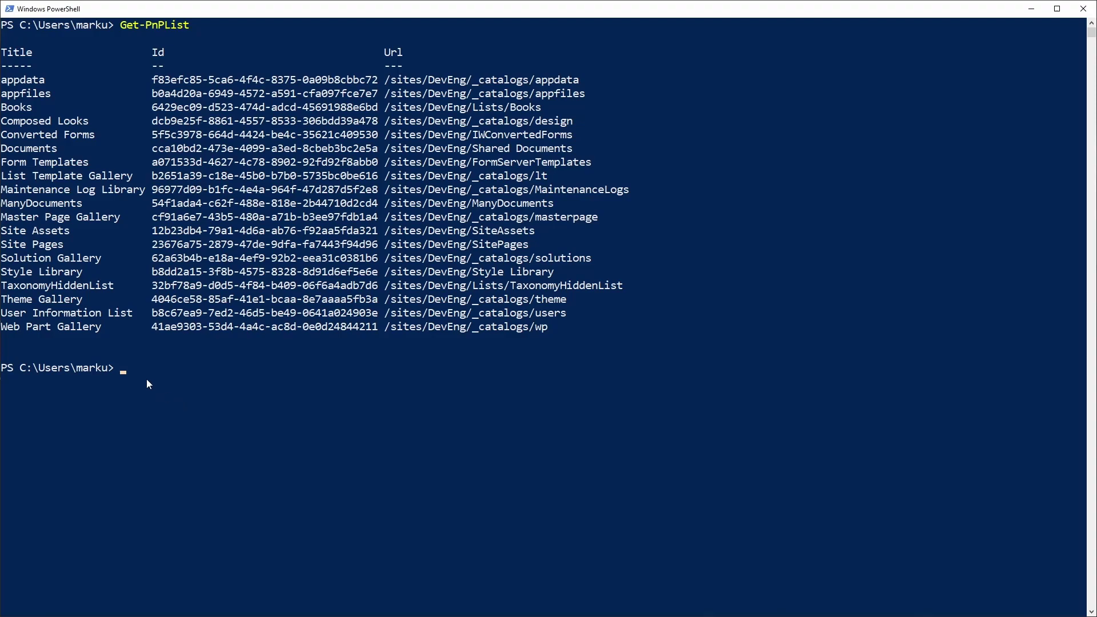
{"action": "left_click_drag", "start_coordinate": [1, 245], "coordinate": [64, 244]}
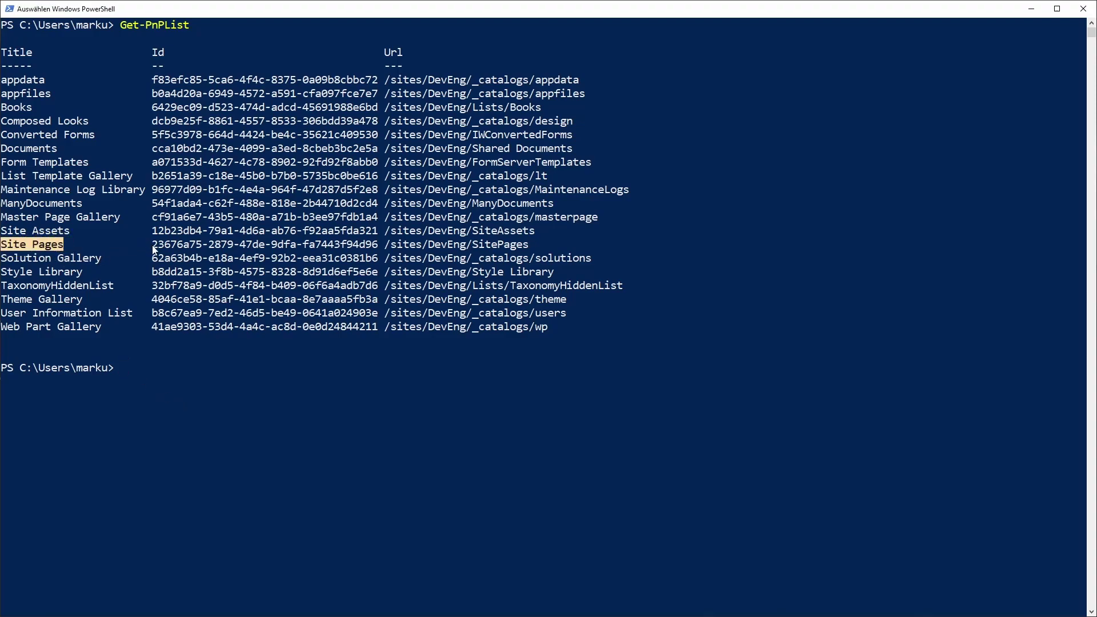
{"action": "left_click_drag", "start_coordinate": [152, 244], "coordinate": [375, 245]}
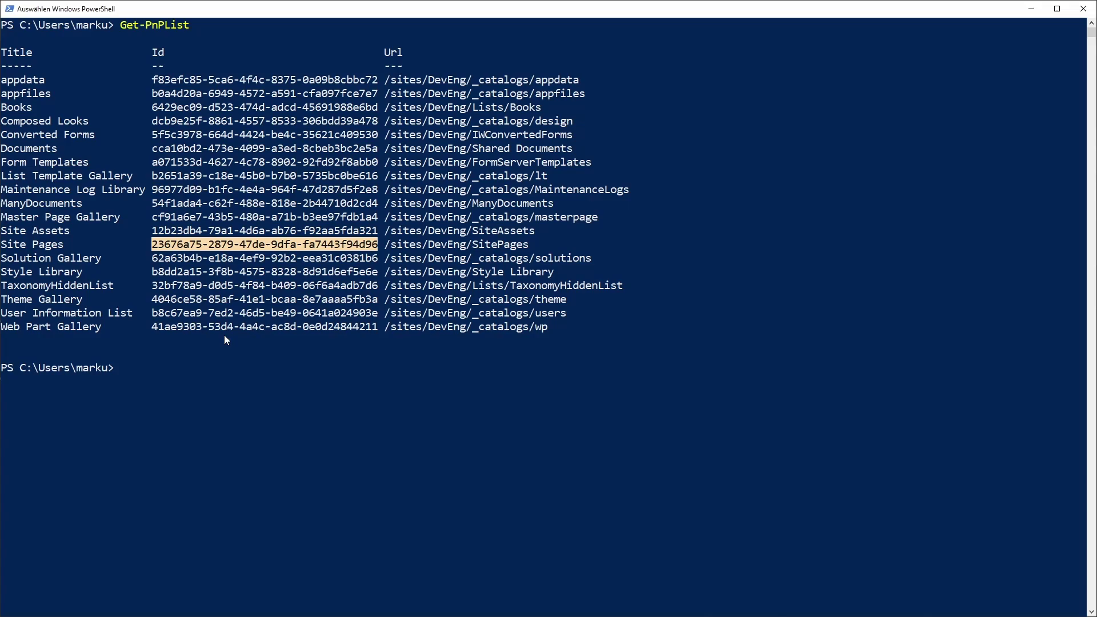
{"action": "key", "text": "ctrl+c"}
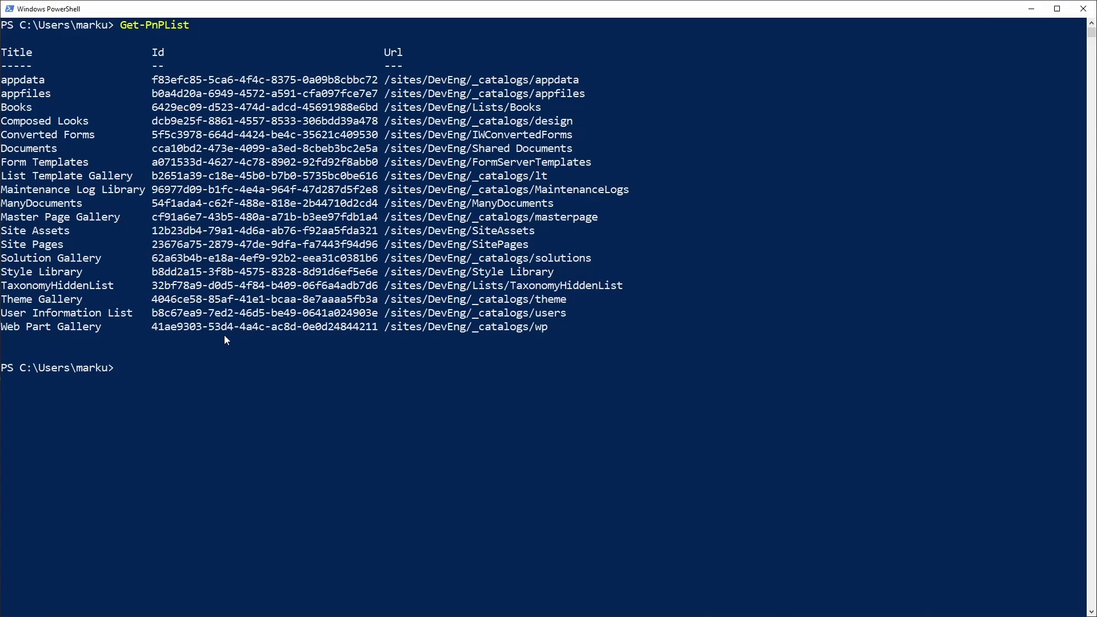
Replace the Get files Library Name with the pasted Site Pages library GUID.
{"action": "left_click", "coordinate": [1031, 8]}
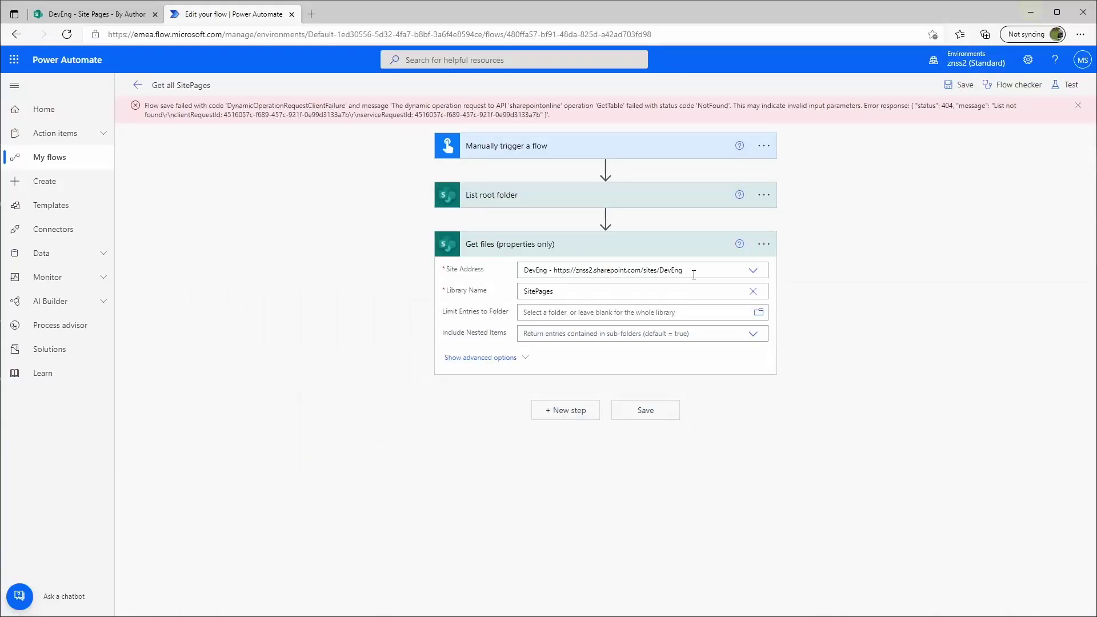
{"action": "left_click", "coordinate": [587, 290]}
{"action": "left_click_drag", "start_coordinate": [505, 293], "coordinate": [490, 296]}
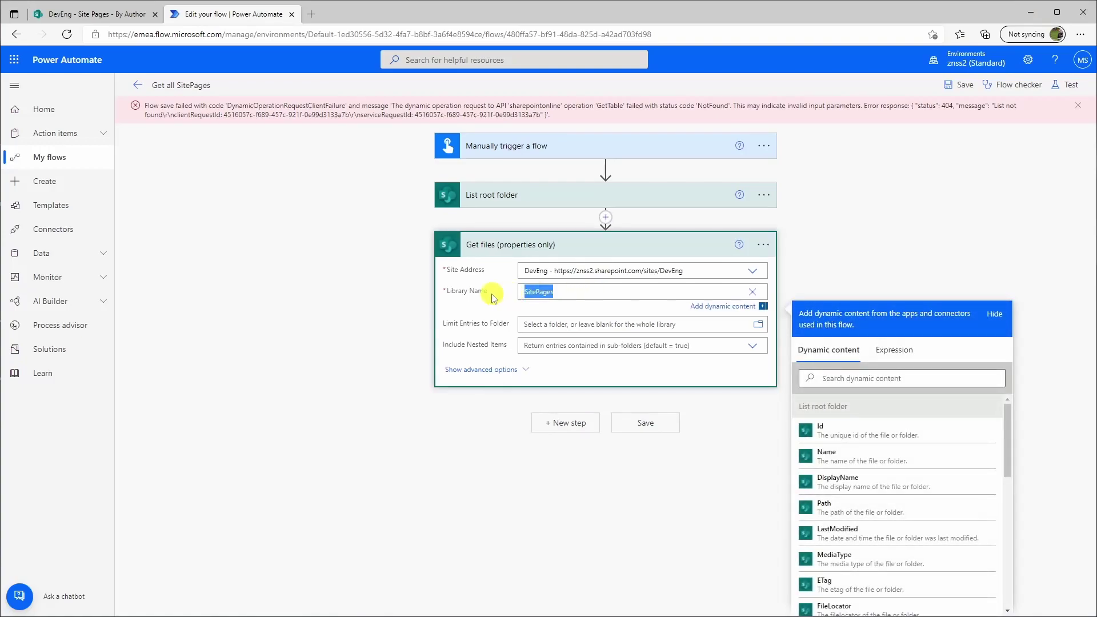
{"action": "key", "text": "ctrl+v"}
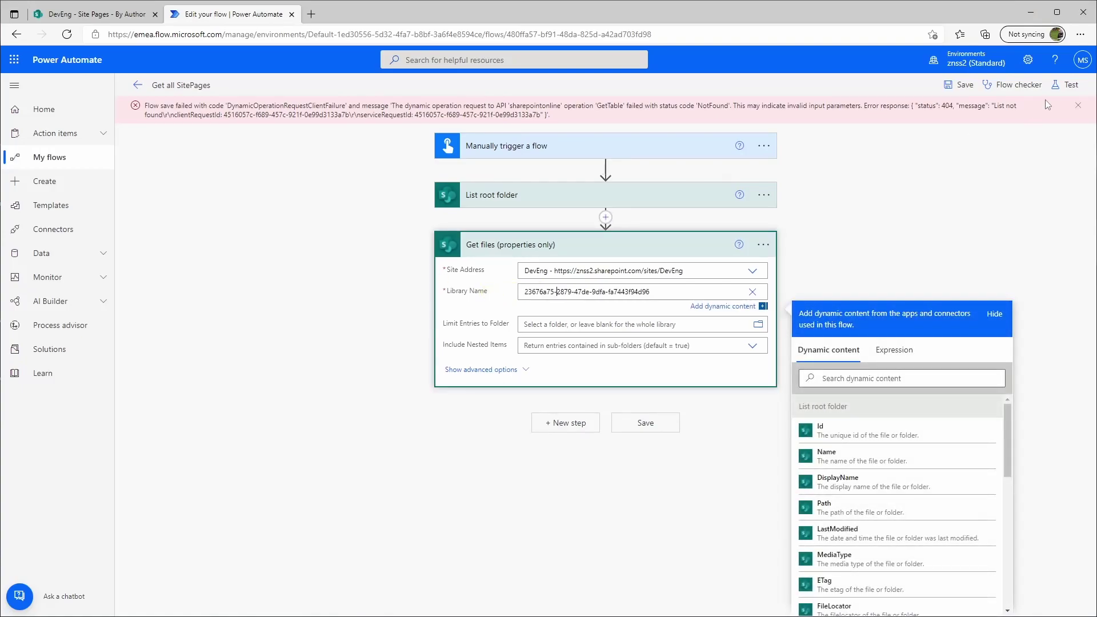
Save the flow, test it manually and run it to completion.
{"action": "left_click", "coordinate": [1056, 89]}
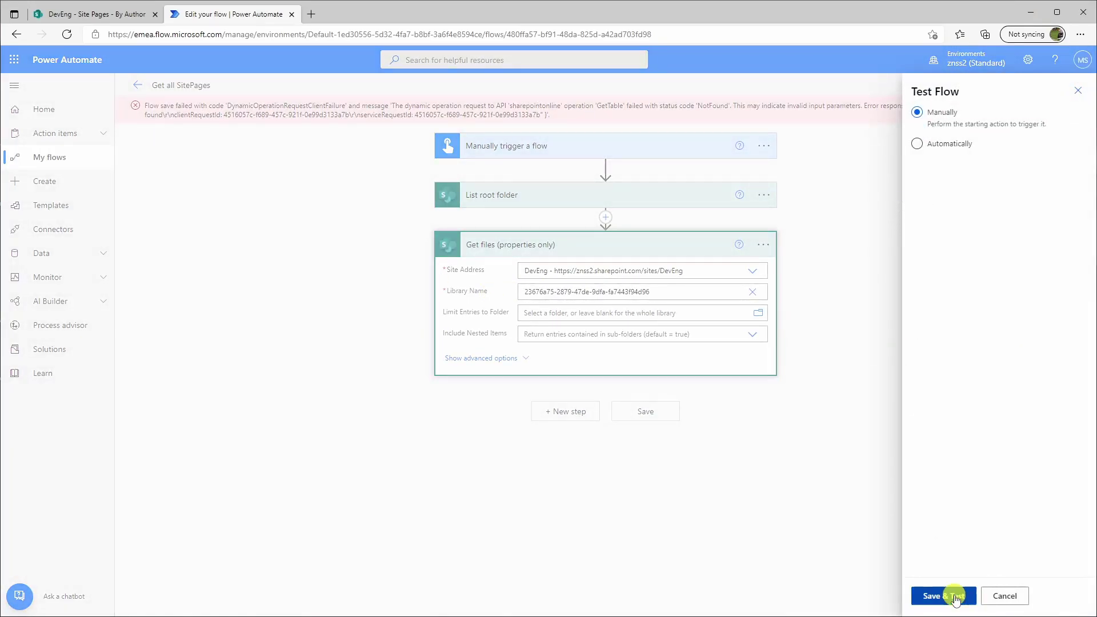
{"action": "left_click", "coordinate": [939, 595]}
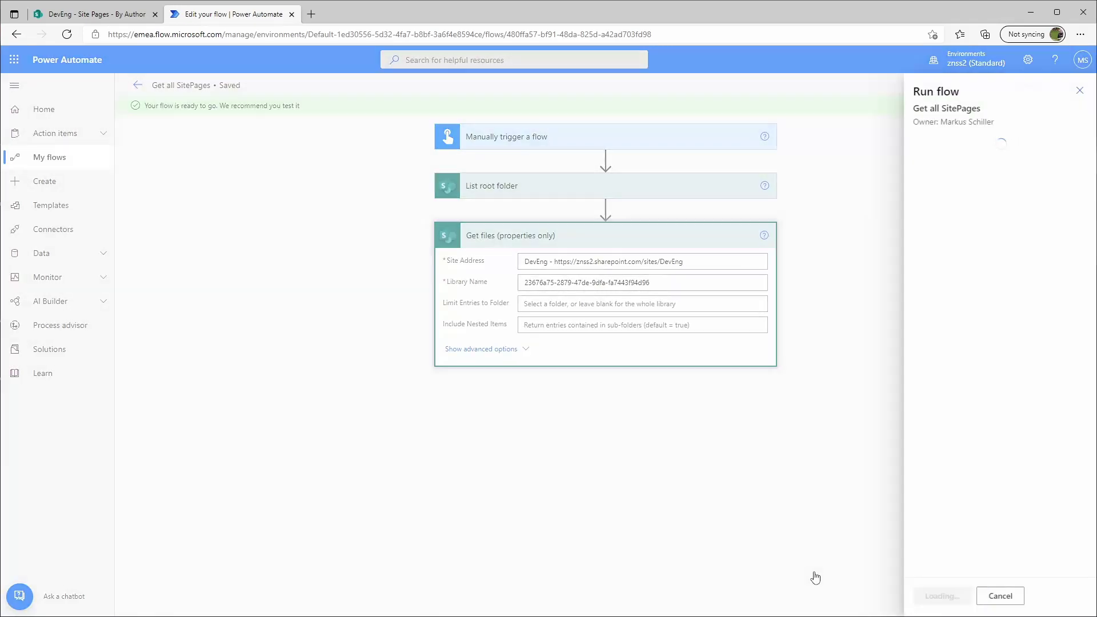
{"action": "left_click", "coordinate": [933, 595]}
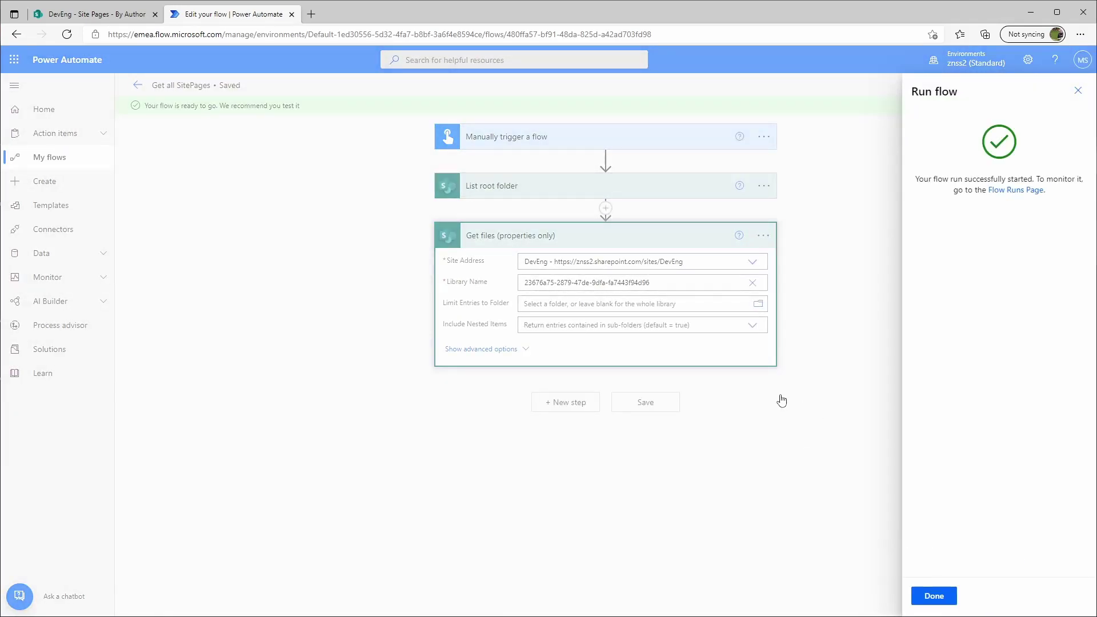
{"action": "left_click", "coordinate": [930, 596]}
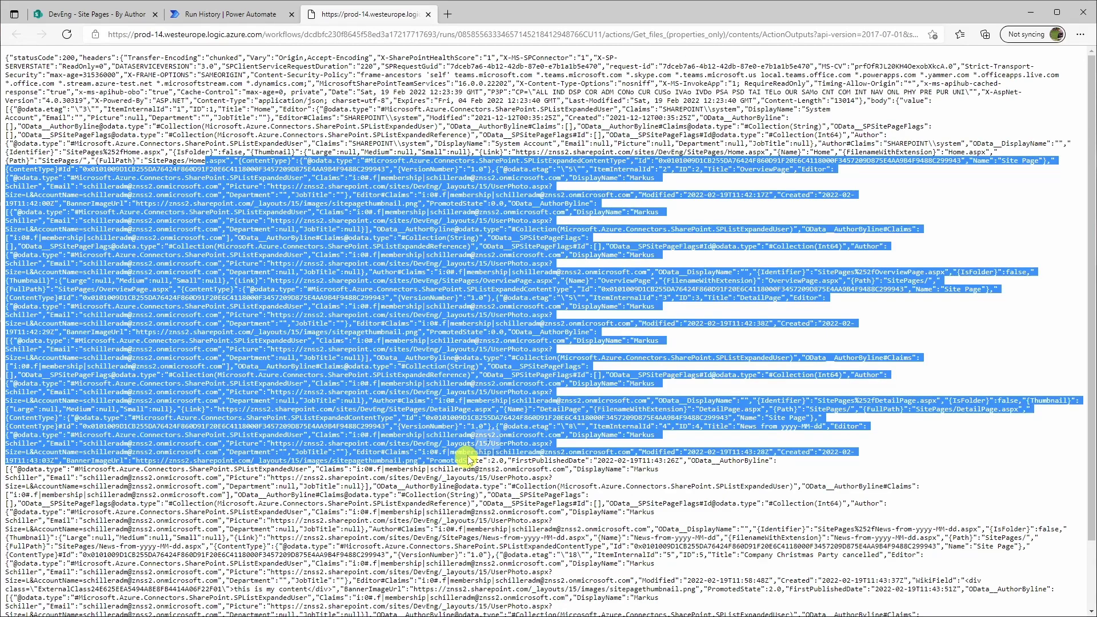
Inspect the Get files JSON output, highlighting OverviewPage.aspx, then close the tab back to Run History.
{"action": "left_click", "coordinate": [491, 279]}
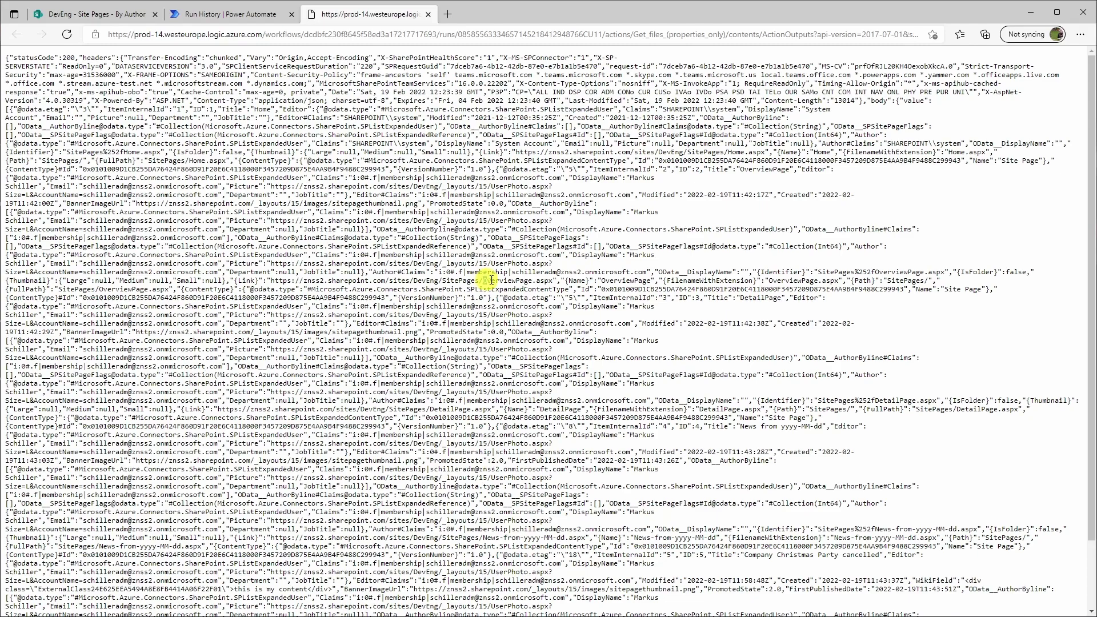
{"action": "left_click_drag", "start_coordinate": [483, 280], "coordinate": [554, 280]}
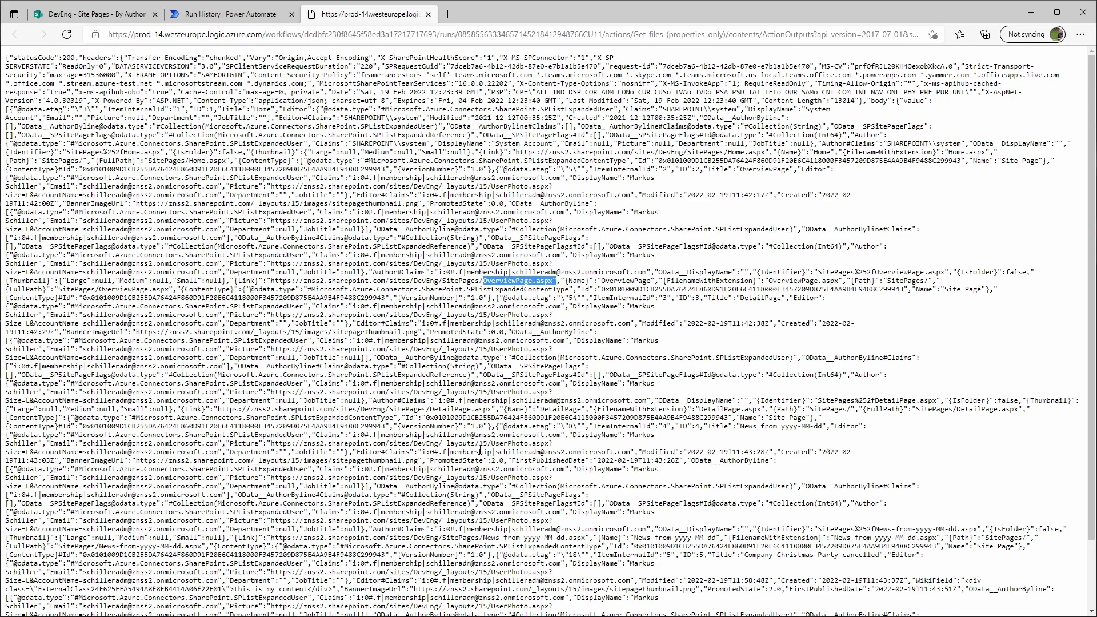
{"action": "key", "text": "ctrl+w"}
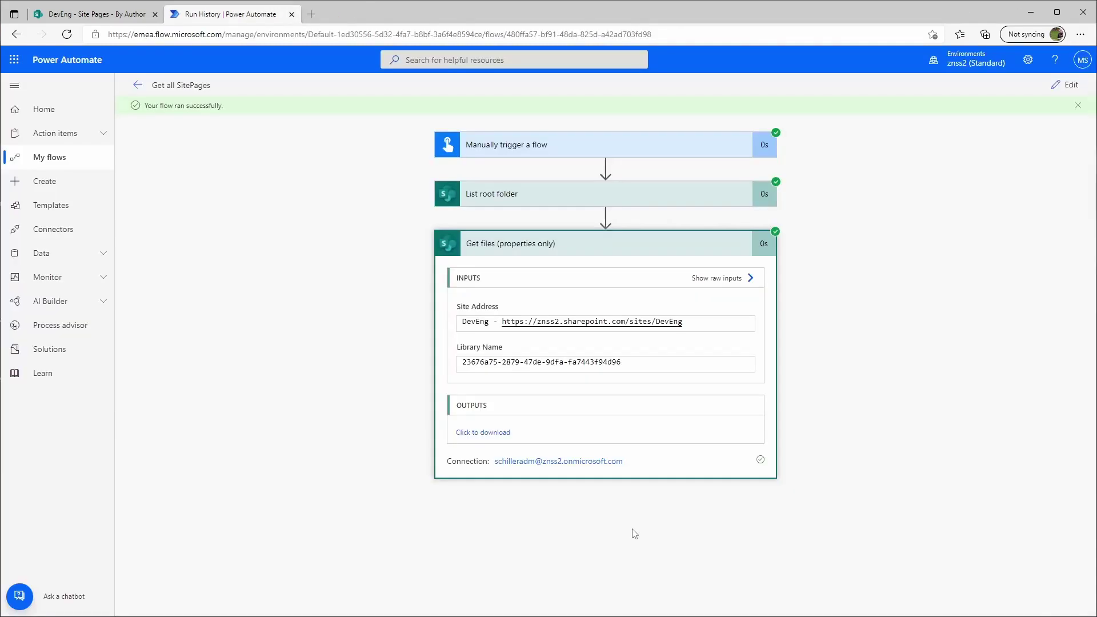